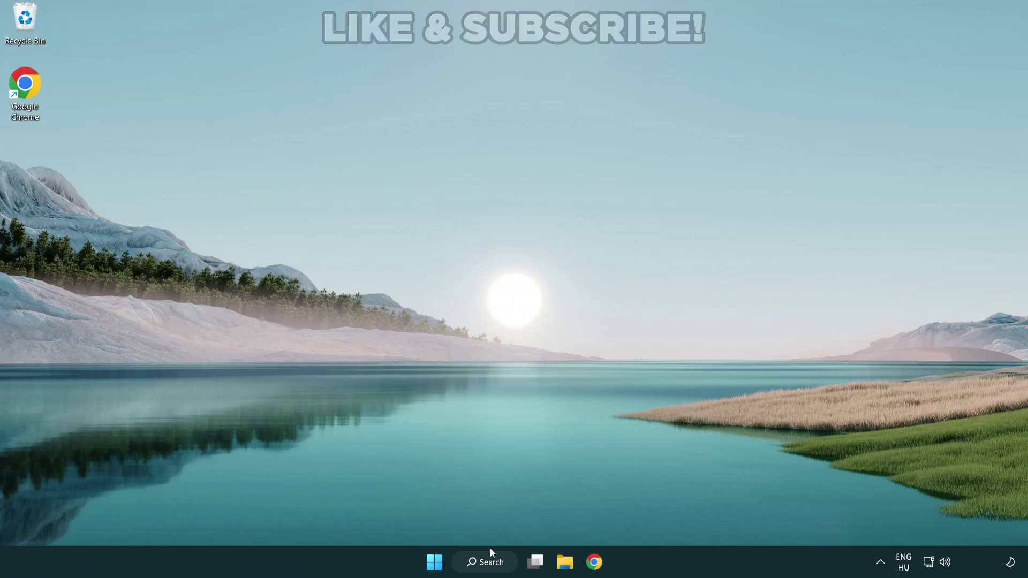
Launch Device Manager from the Windows Search results.
click(489, 562)
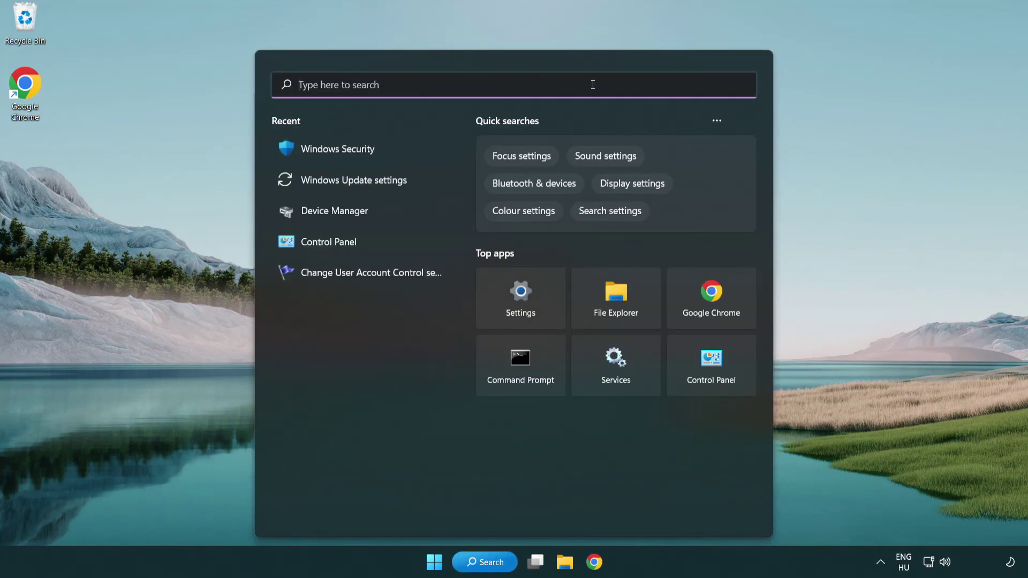
text(device m)
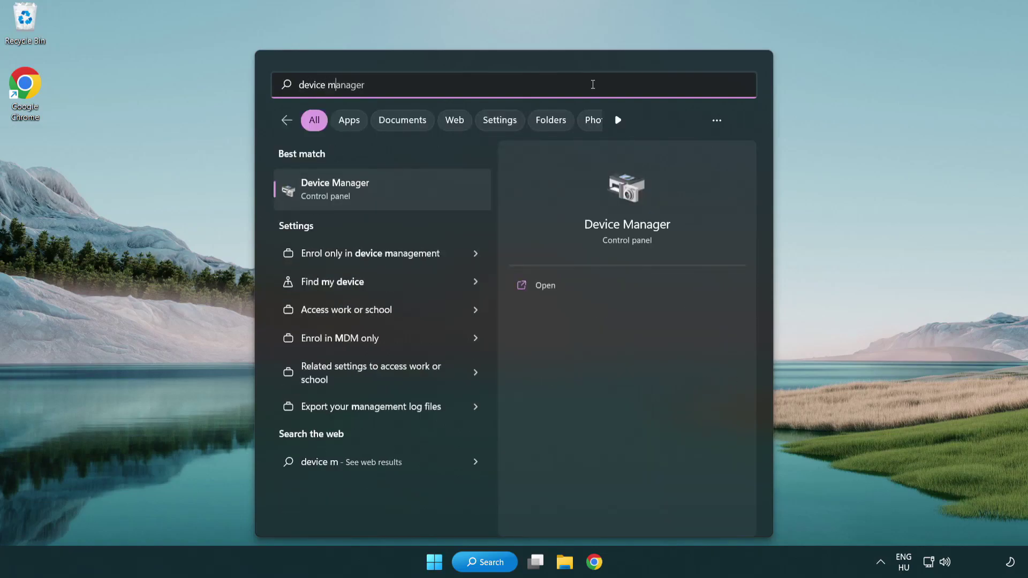
text(anager)
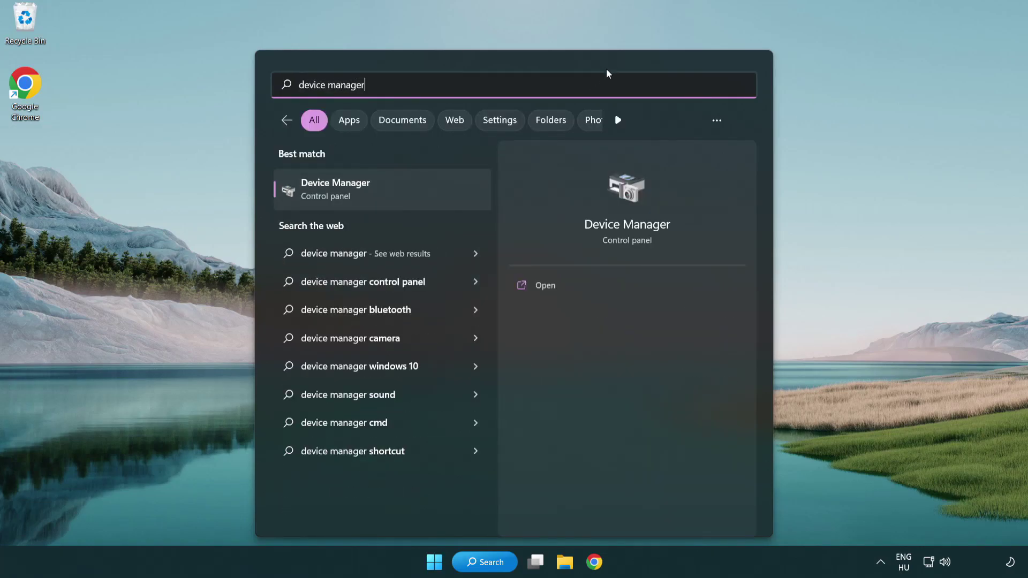
click(411, 193)
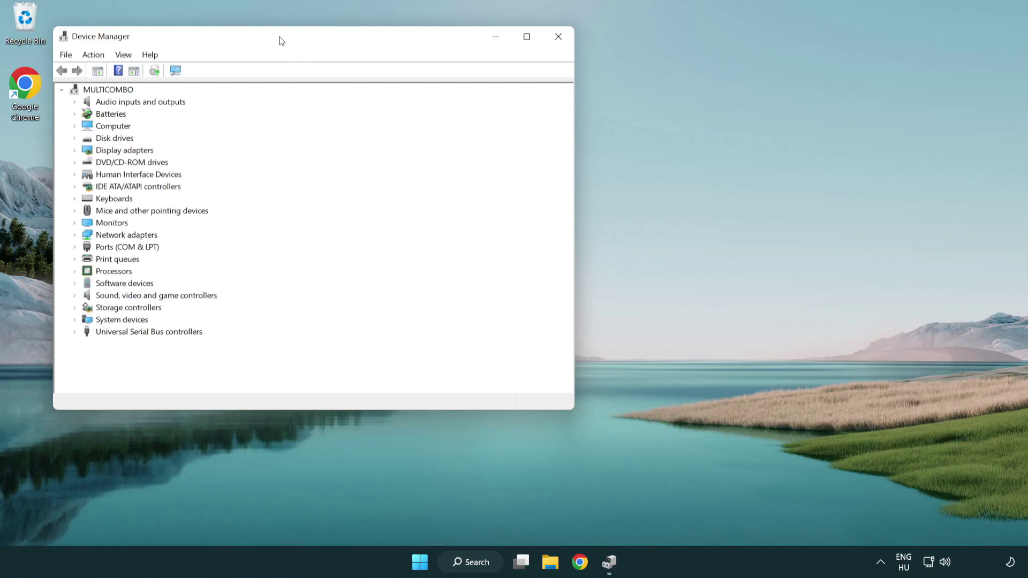
Start a driver update for the VMware SVGA 3D adapter under Display adapters.
drag(287, 40, 452, 104)
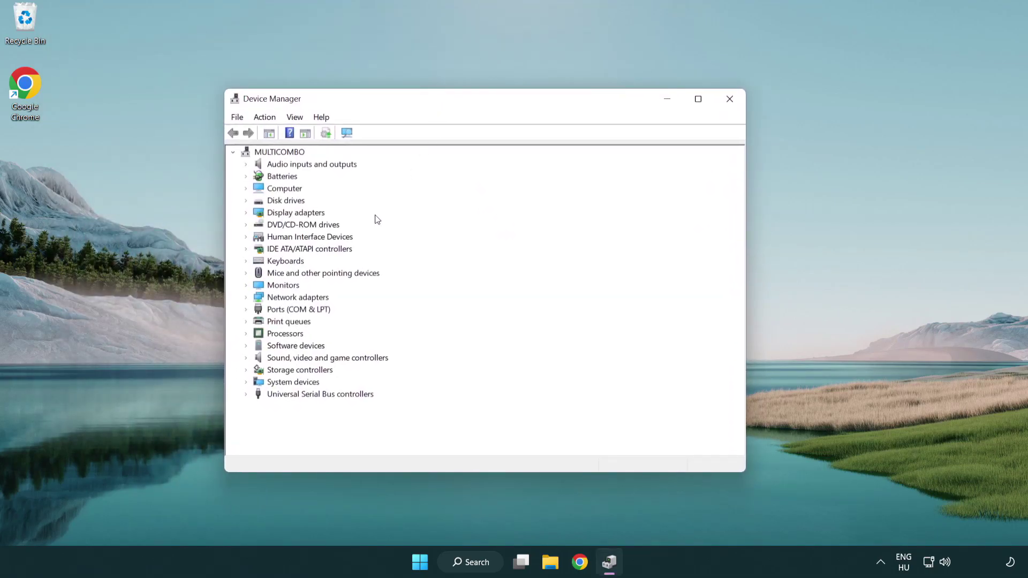
click(283, 215)
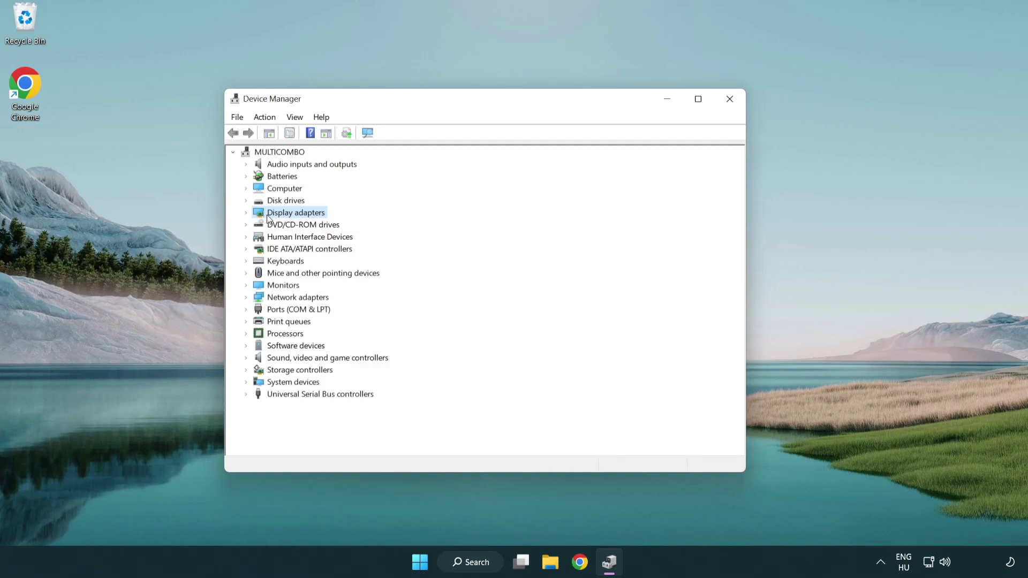
click(246, 213)
click(289, 227)
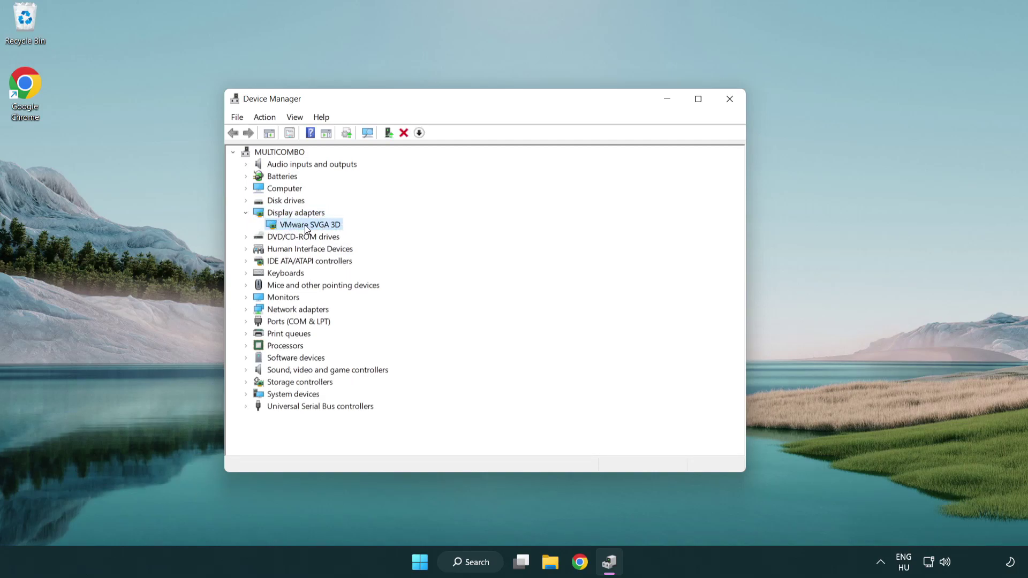
right_click(304, 225)
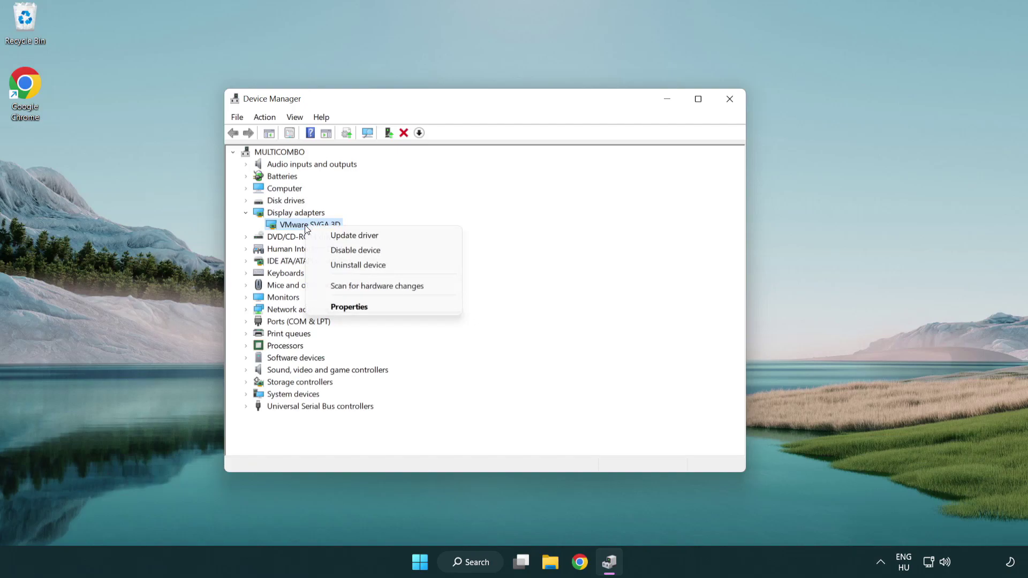
click(404, 234)
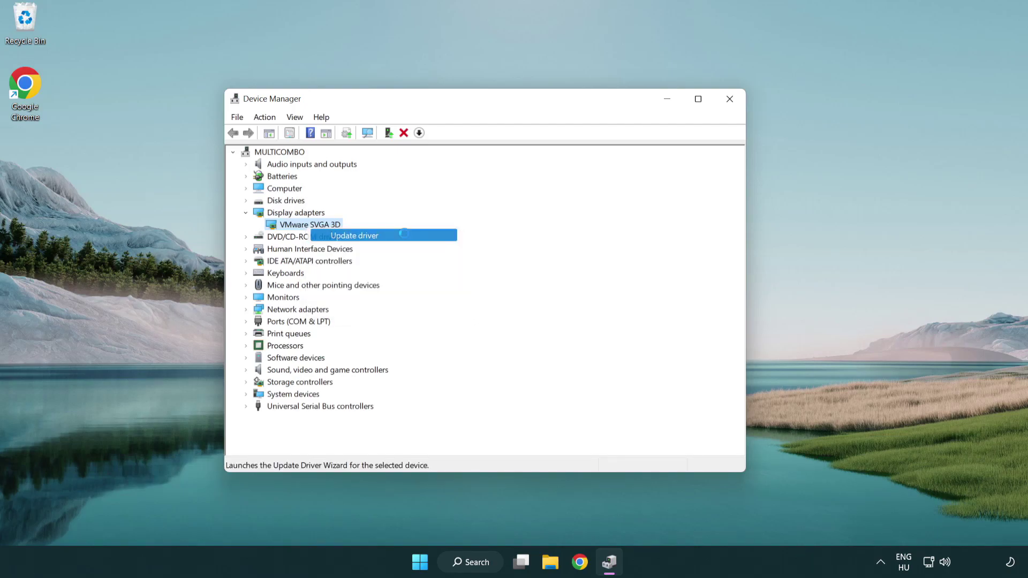
Search automatically for drivers, accept the best-driver-installed result and close Device Manager.
drag(425, 159, 445, 153)
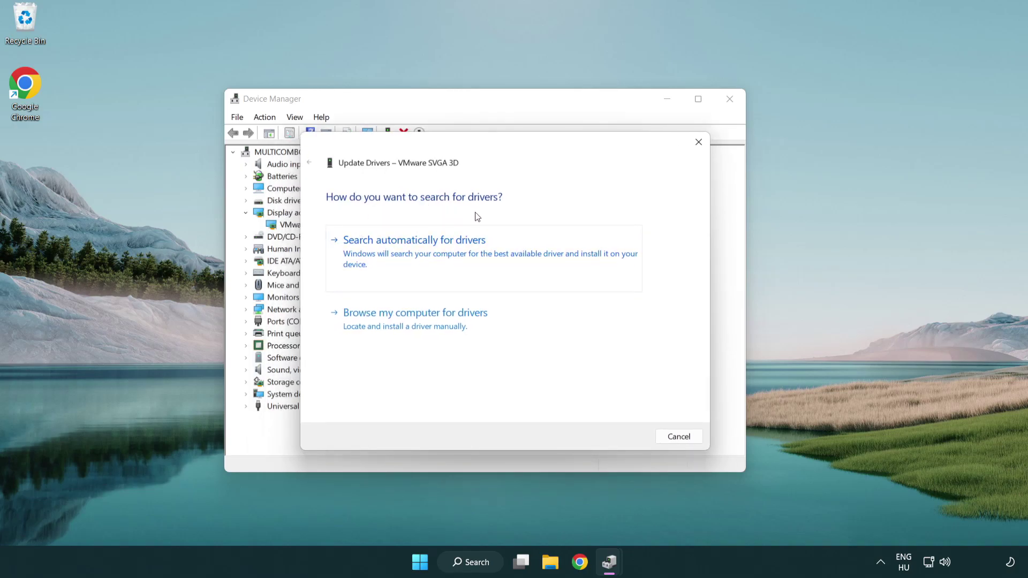
click(452, 249)
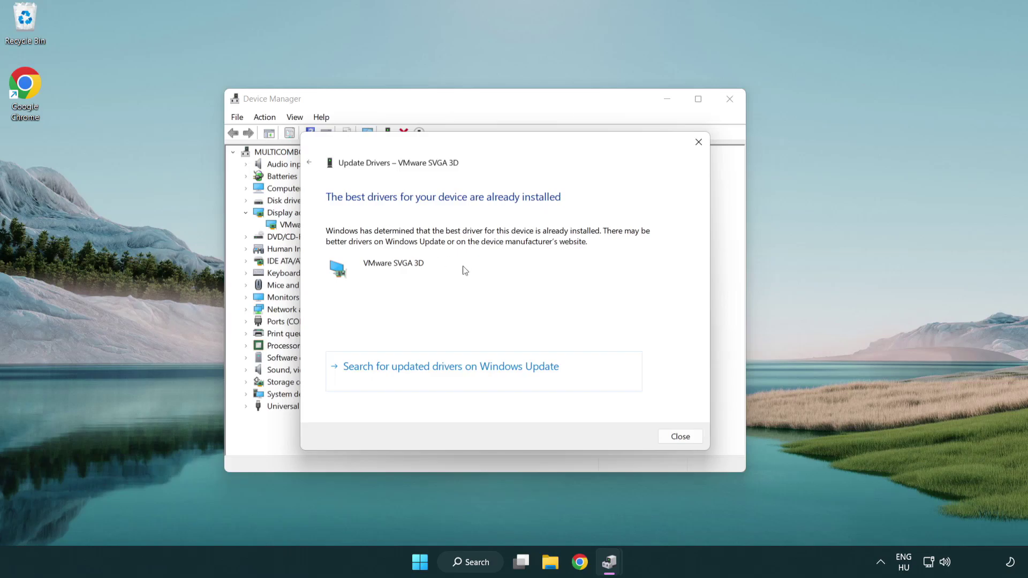
click(682, 439)
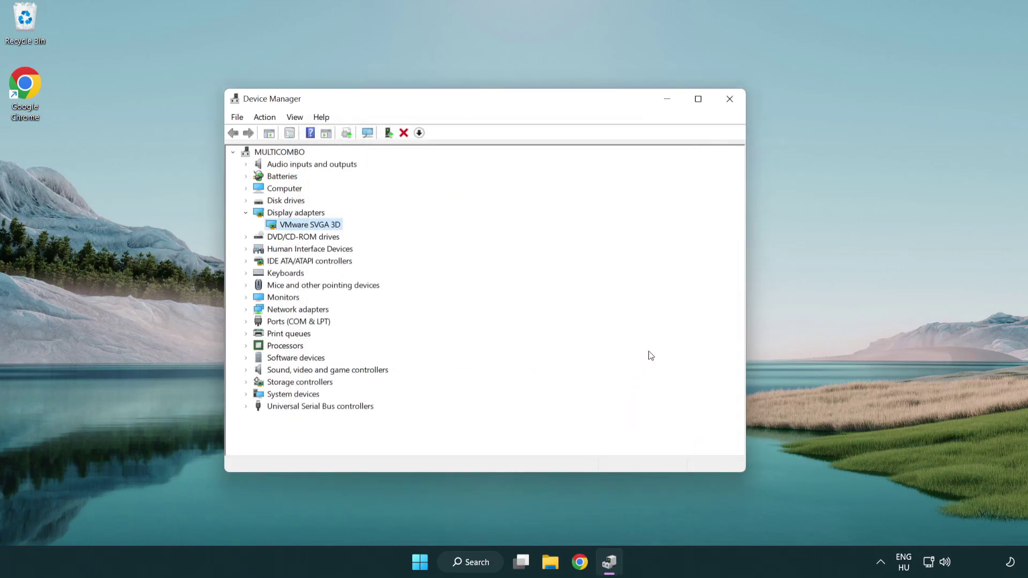
click(730, 100)
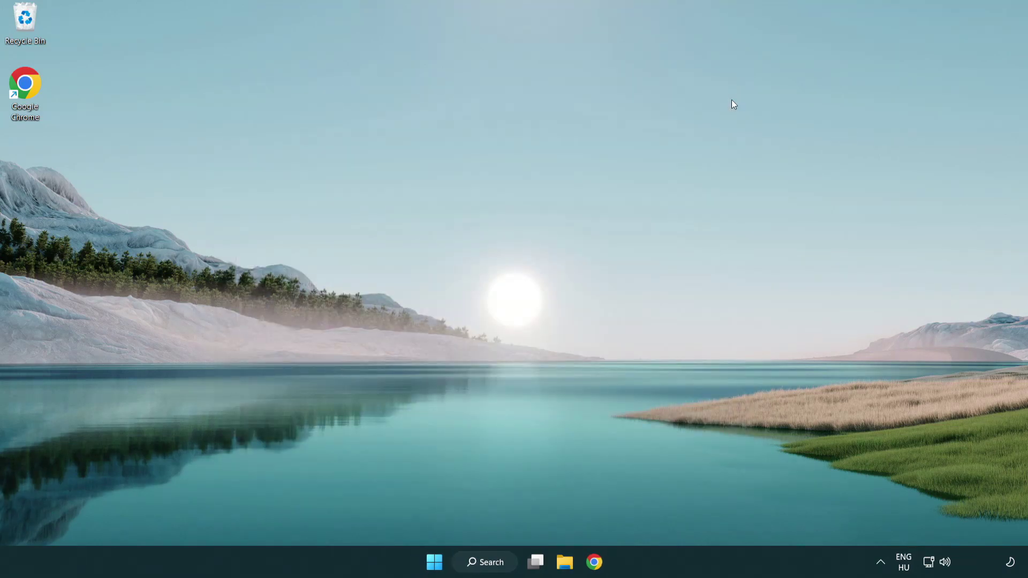
Open Windows Update settings from a Windows Search for "update".
click(489, 561)
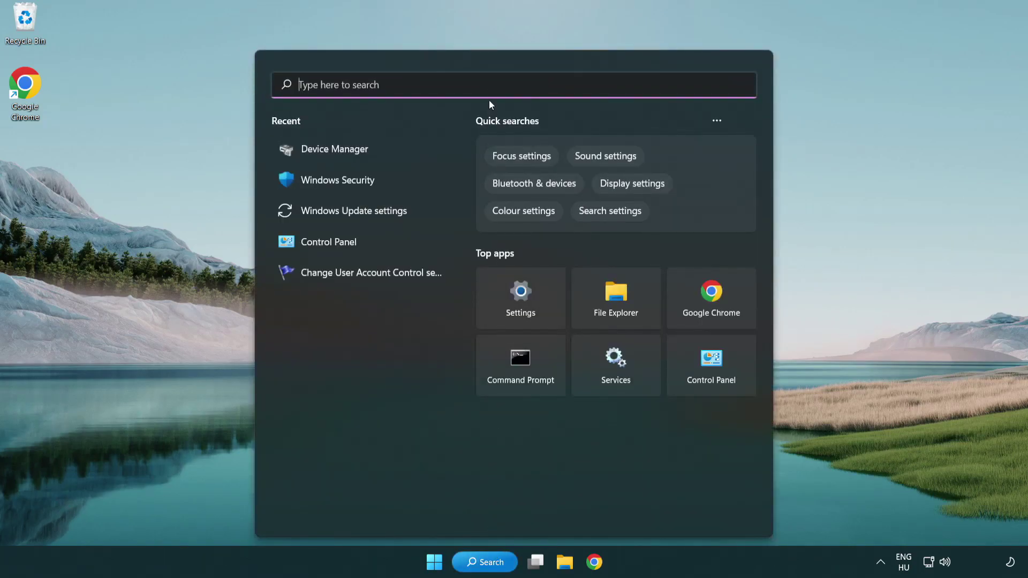
text(update)
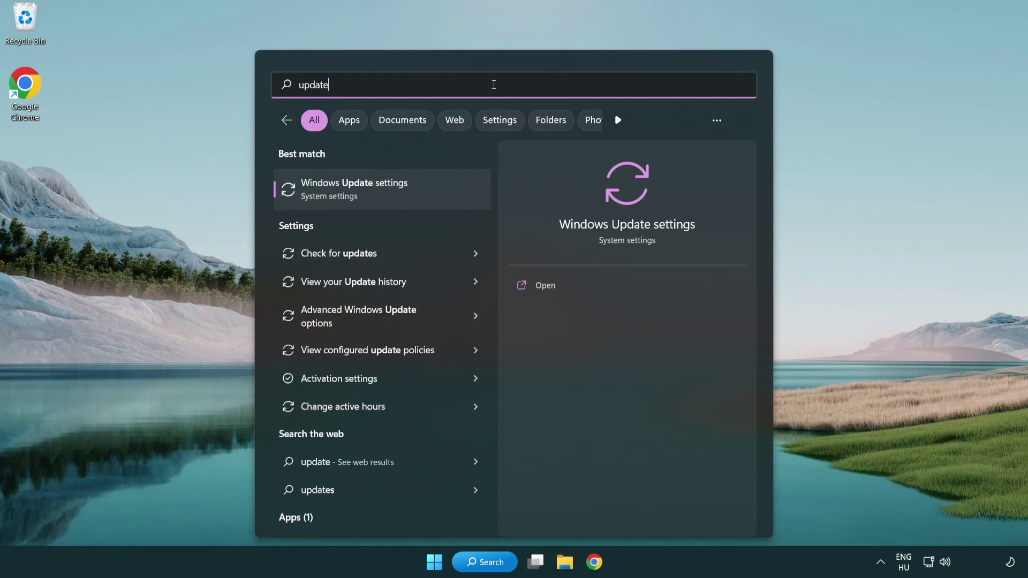
click(400, 193)
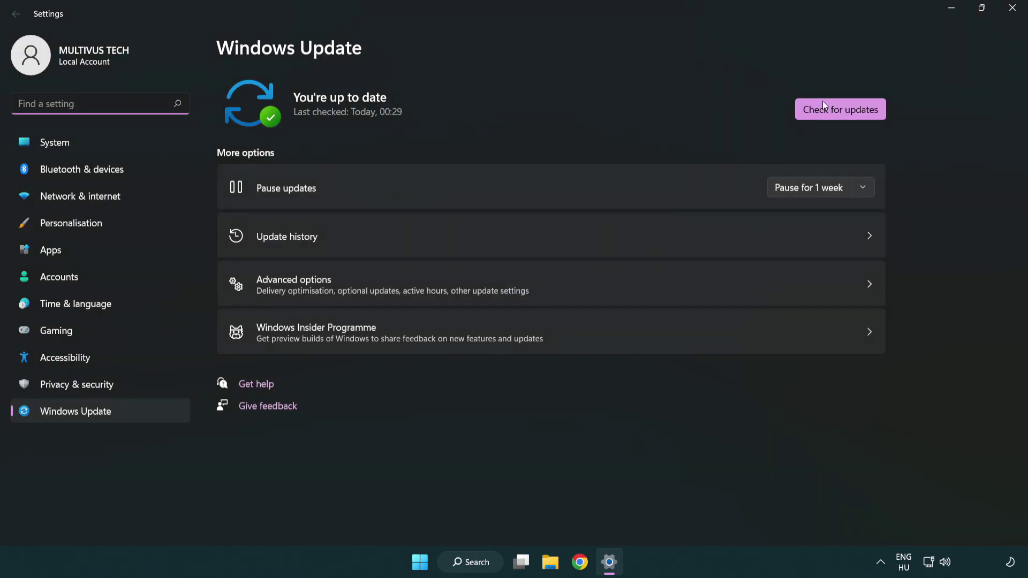
Check for updates until Windows reports it is up to date, then close Settings.
click(857, 115)
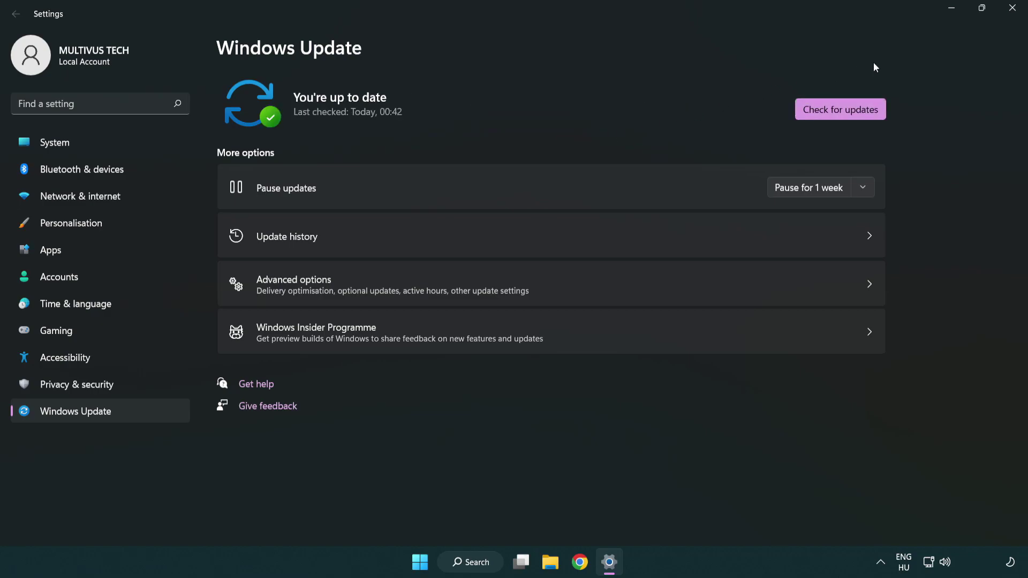
click(1010, 10)
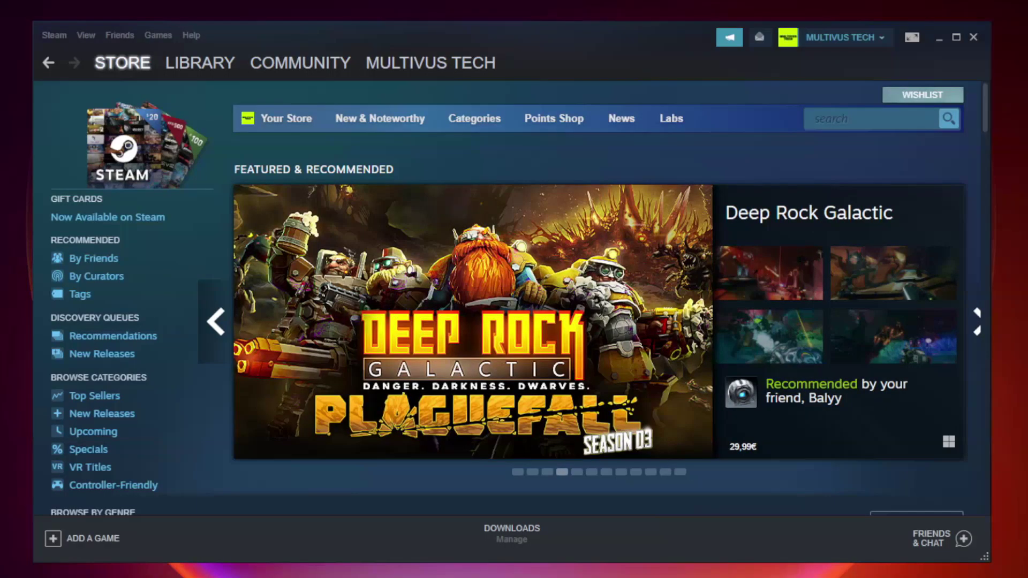
mouse_move(200, 63)
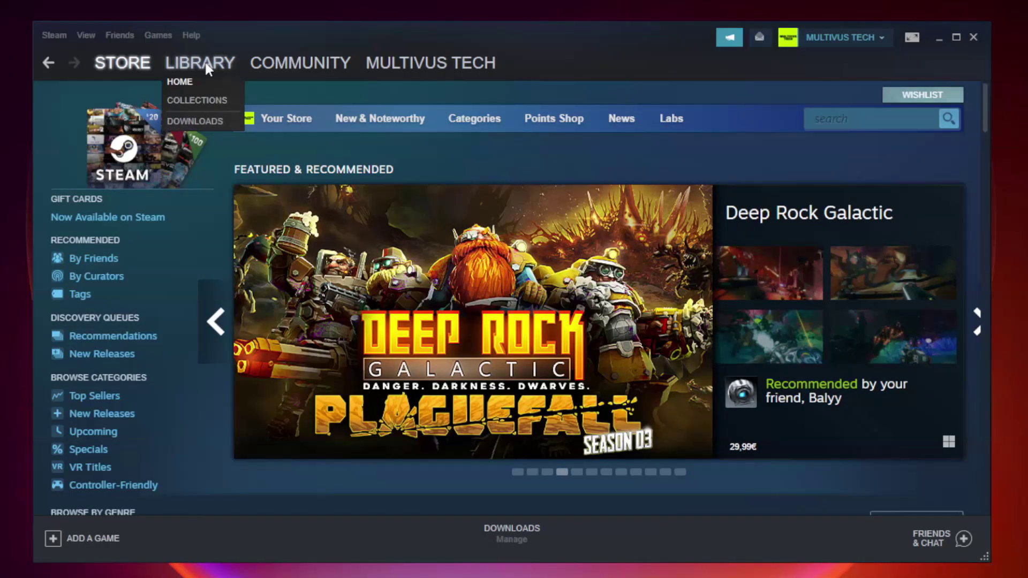
Open the Properties of YOUR NOT WORKING GAME from the Steam Library.
click(207, 68)
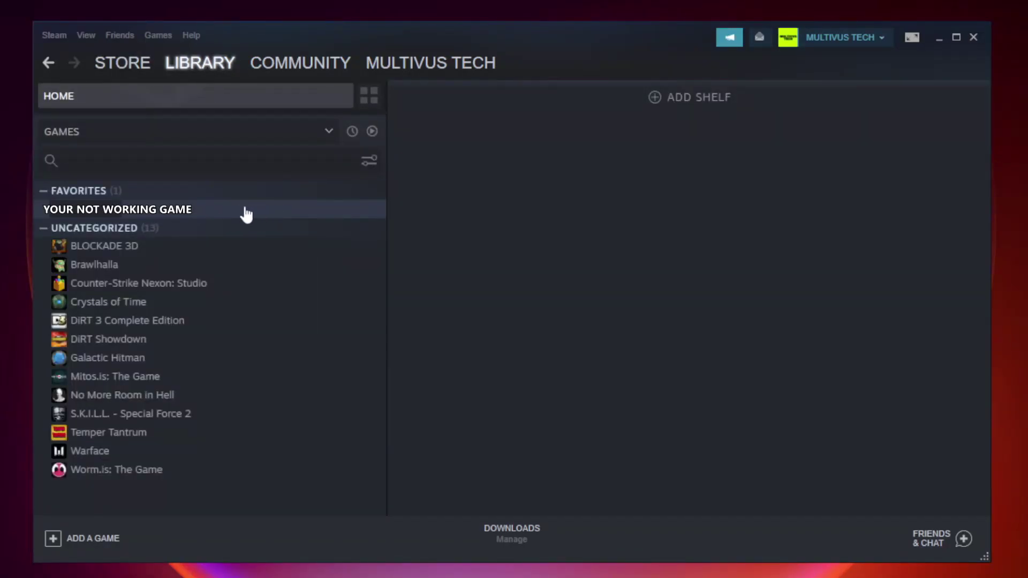
click(223, 213)
right_click(223, 214)
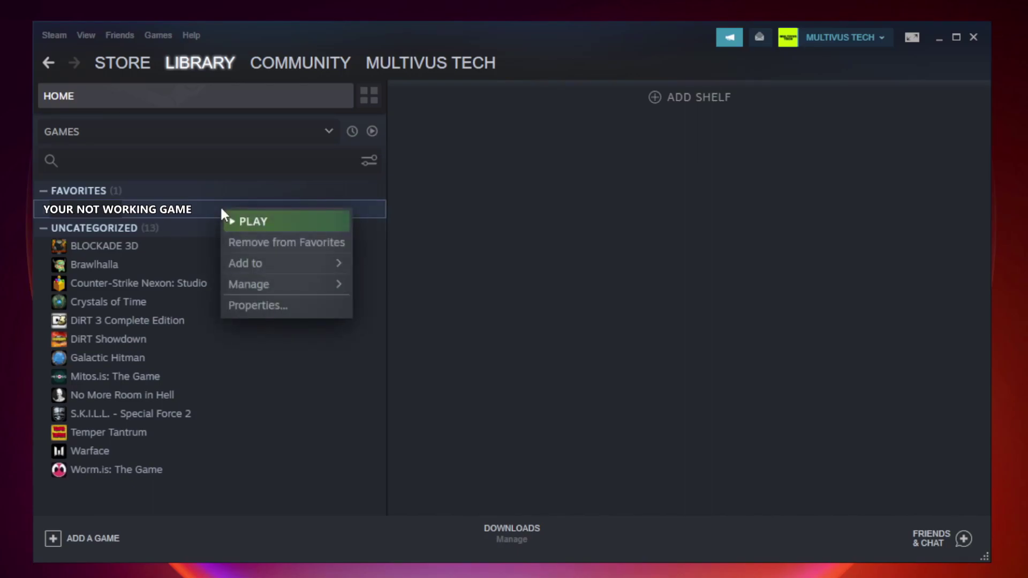
click(285, 309)
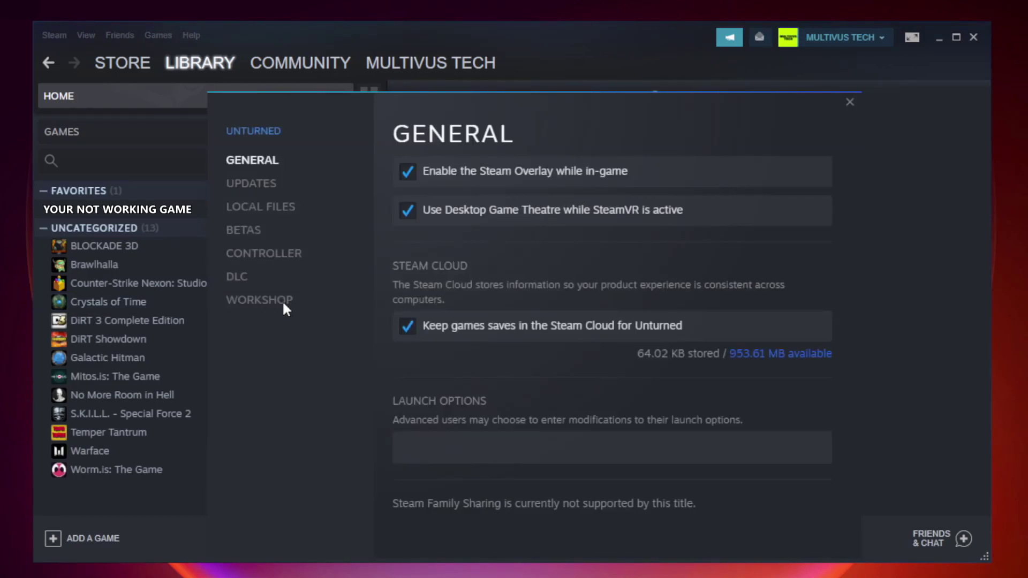
Verify integrity of Unturned's game files from Local Files, validating all 9192 files.
click(271, 210)
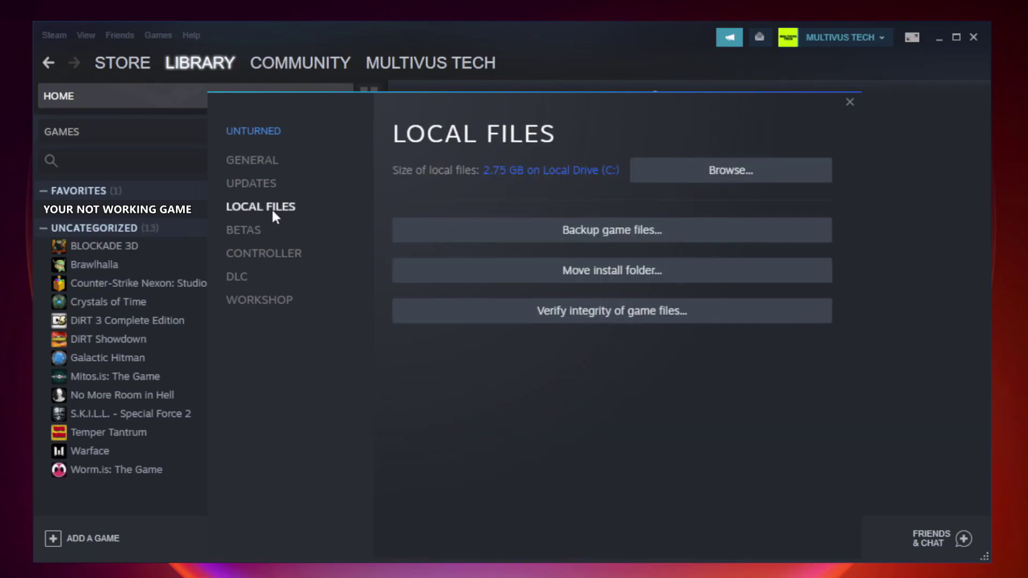
click(623, 313)
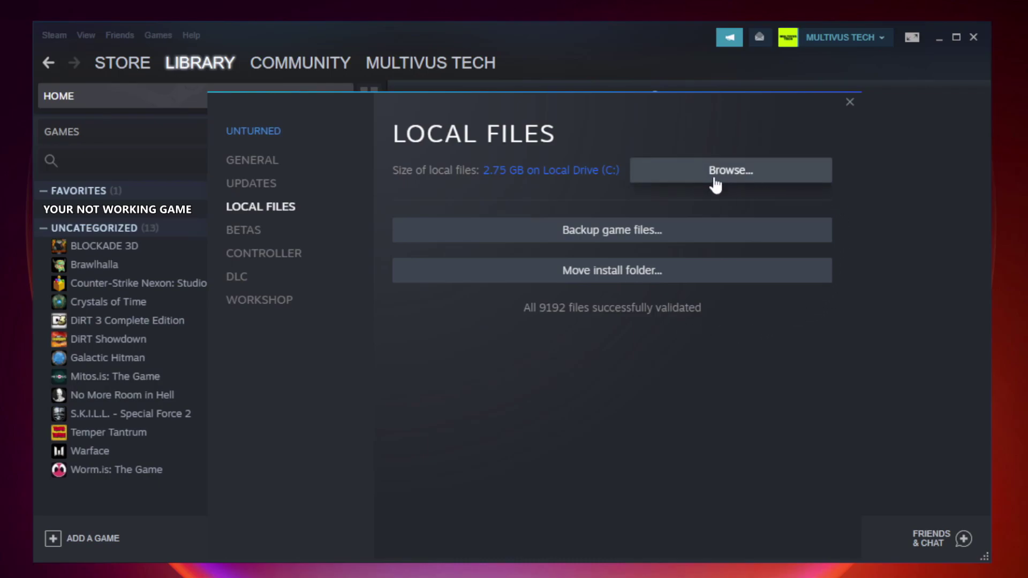
Browse to the install folder and bring up the context menu for the game shortcut.
click(732, 170)
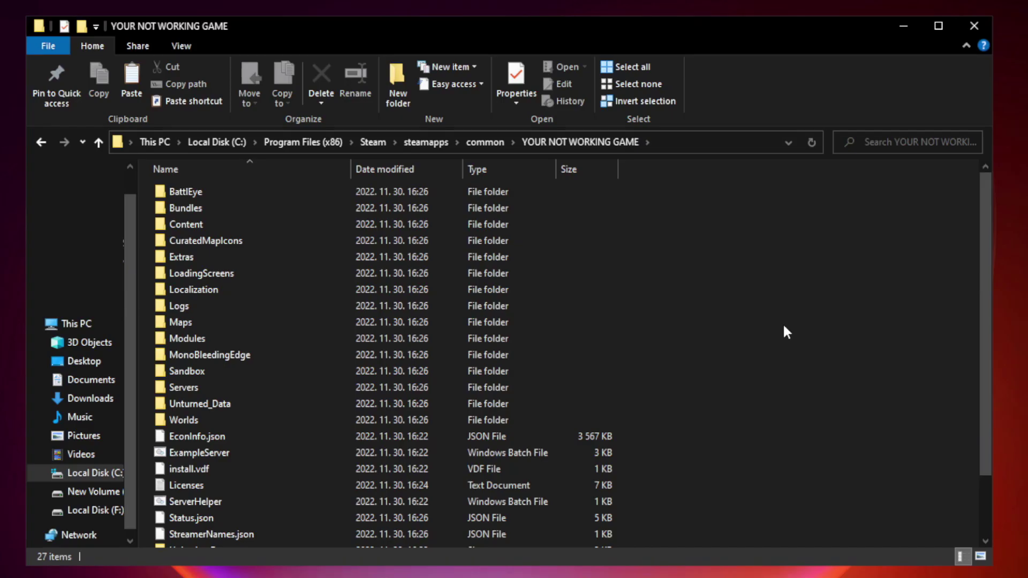
drag(986, 280, 987, 369)
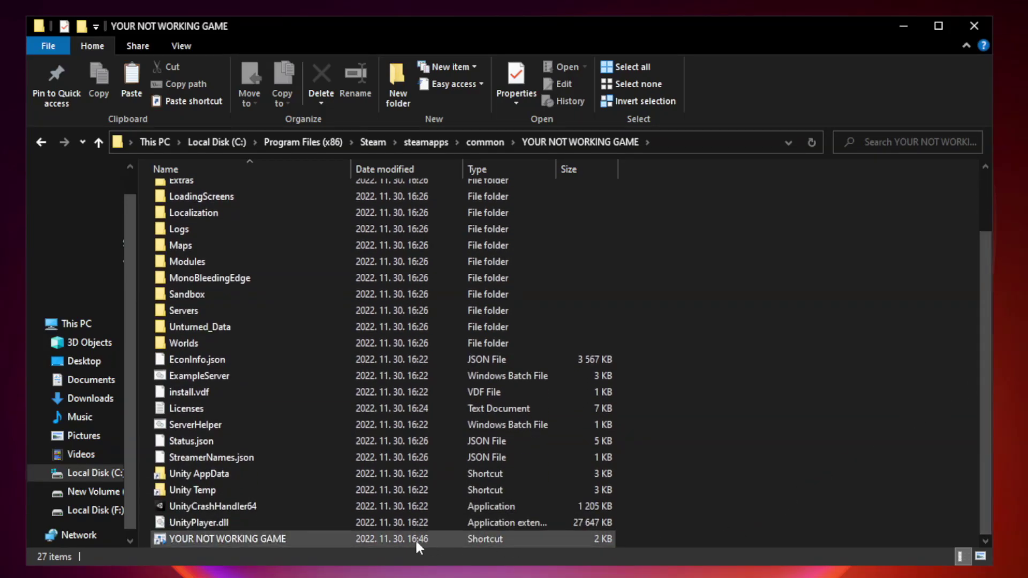
click(407, 539)
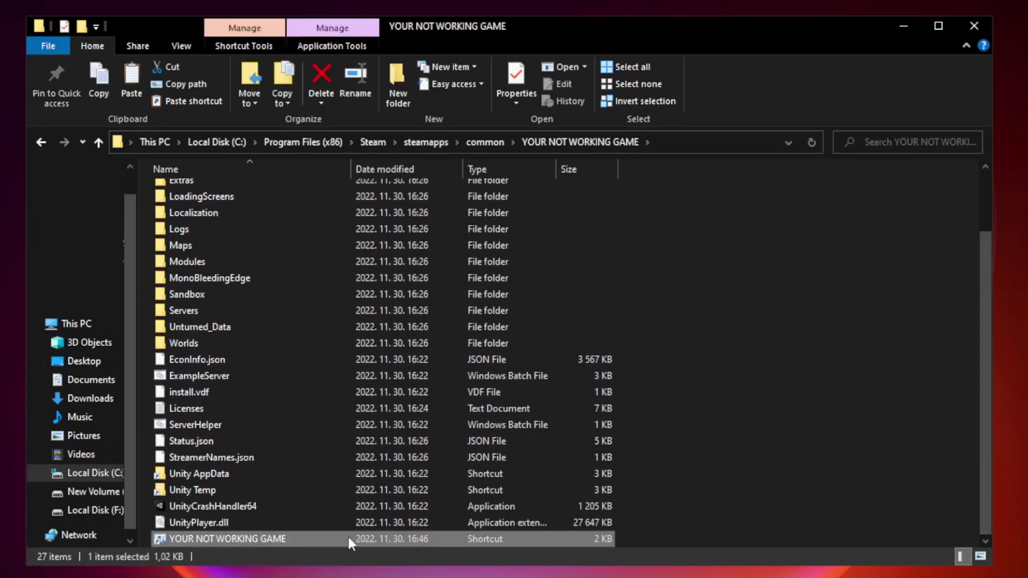
right_click(348, 539)
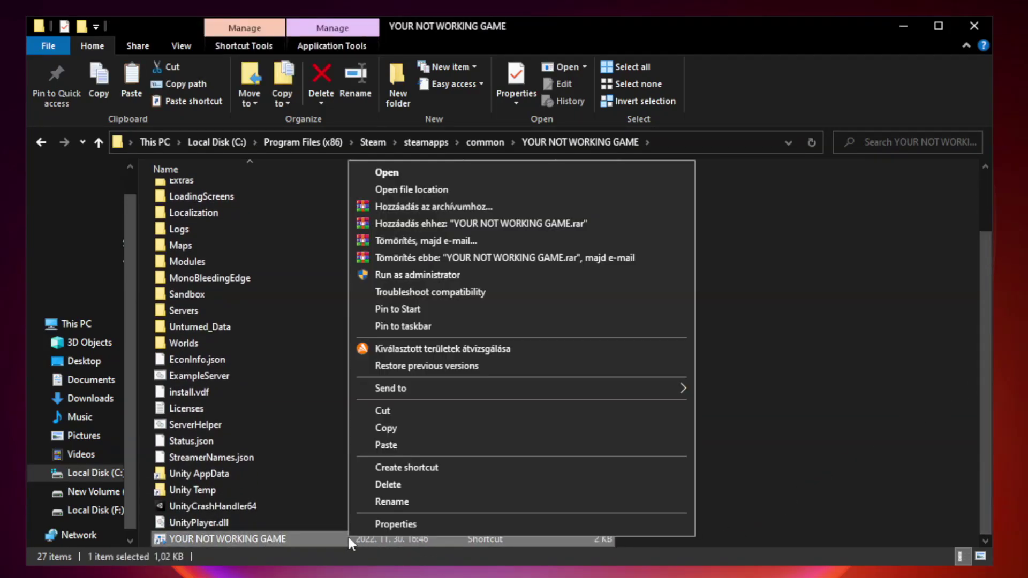
Set the shortcut to run in Windows 8 compatibility mode.
click(518, 527)
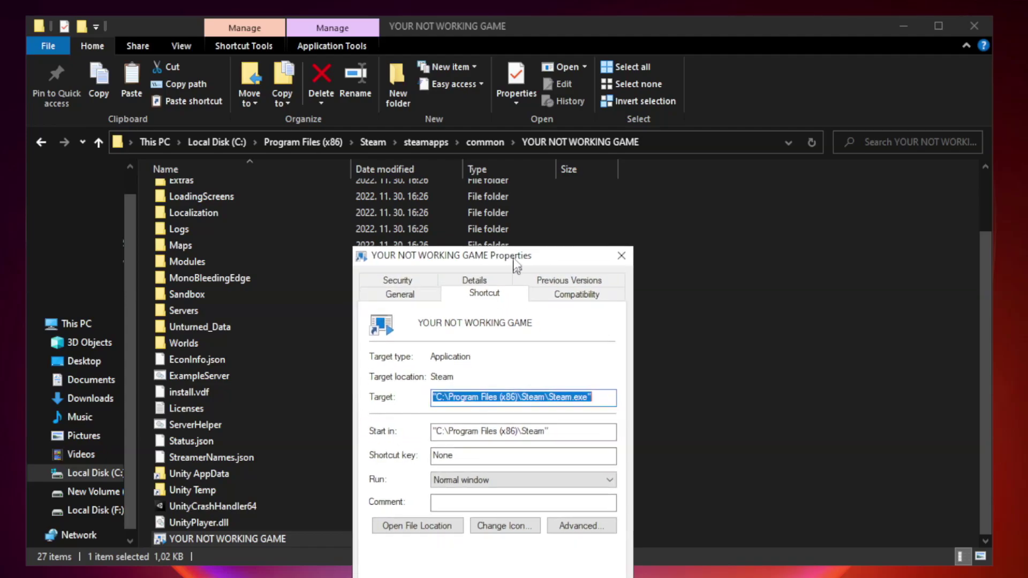
drag(511, 278, 510, 116)
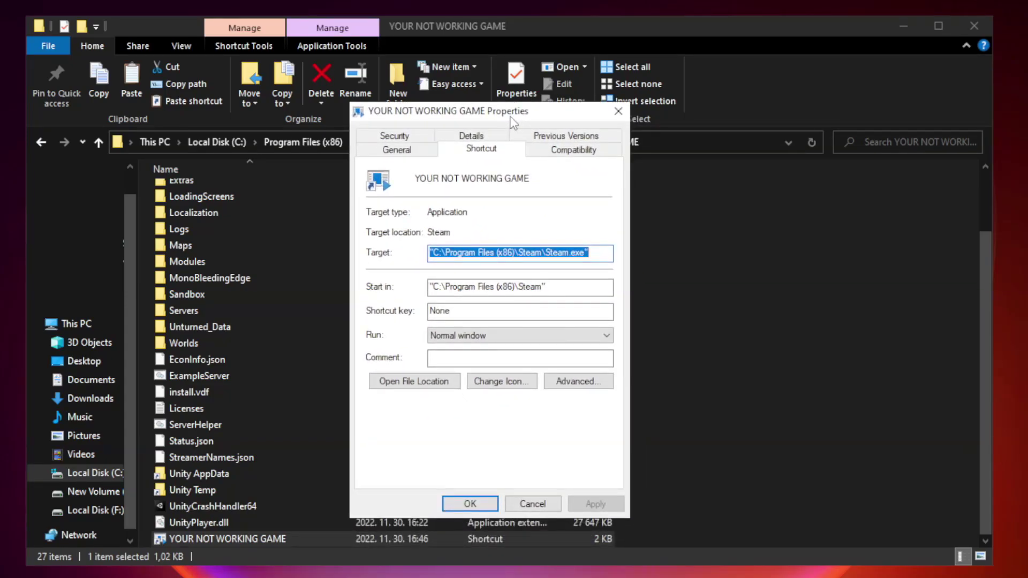
click(571, 151)
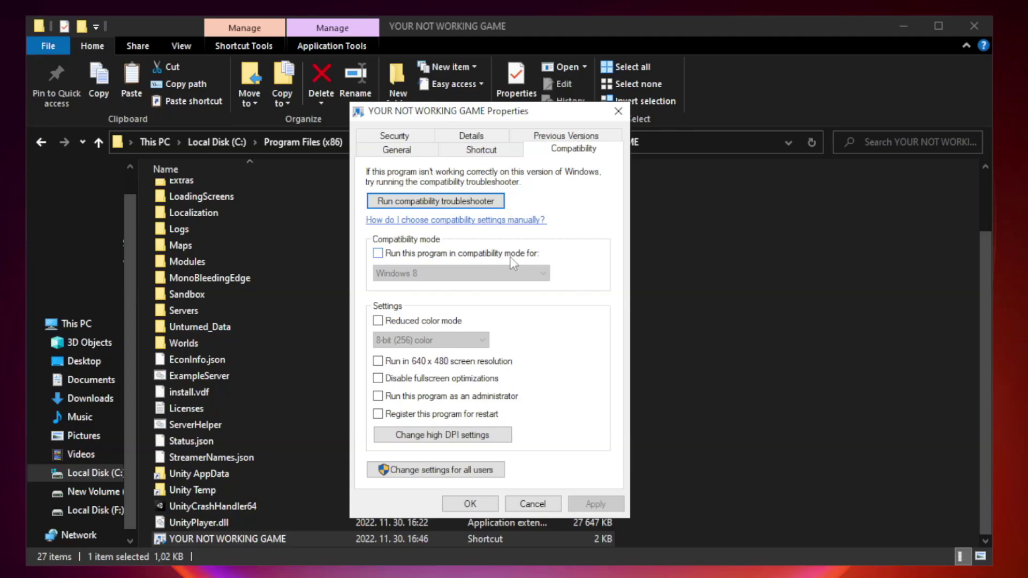
click(410, 256)
click(460, 273)
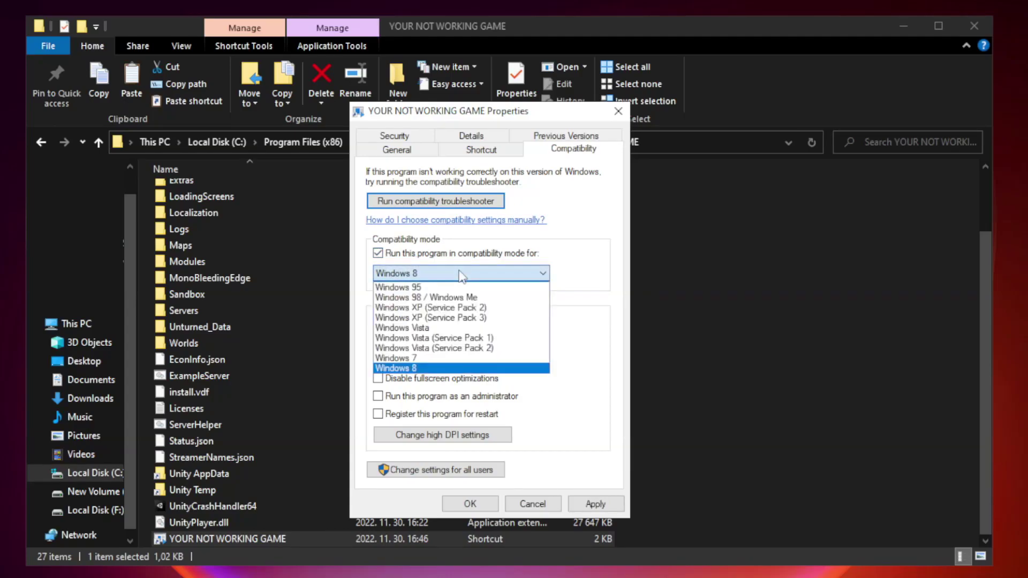
click(435, 368)
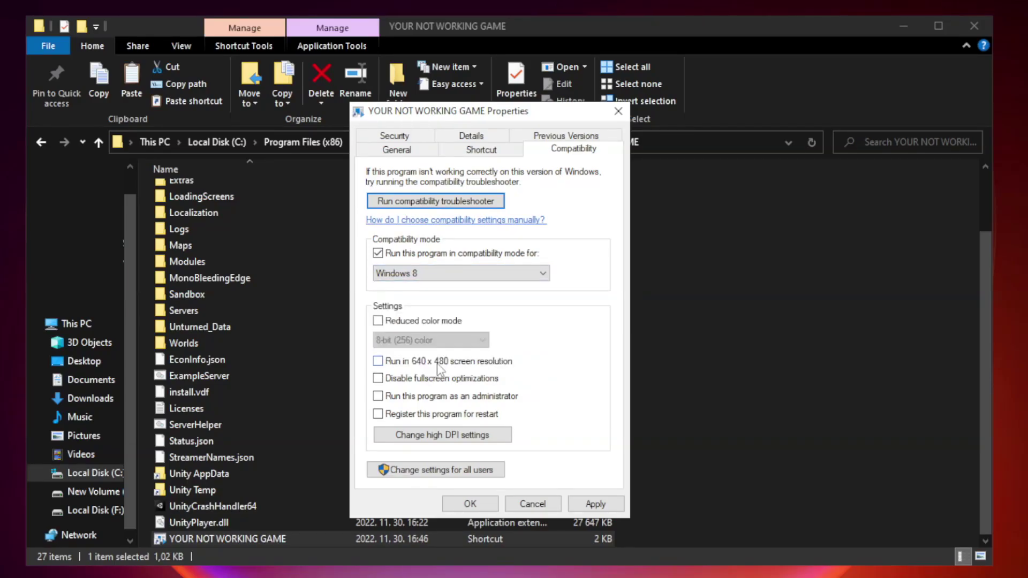
Disable fullscreen optimizations, then apply and confirm the compatibility settings.
click(405, 384)
click(595, 504)
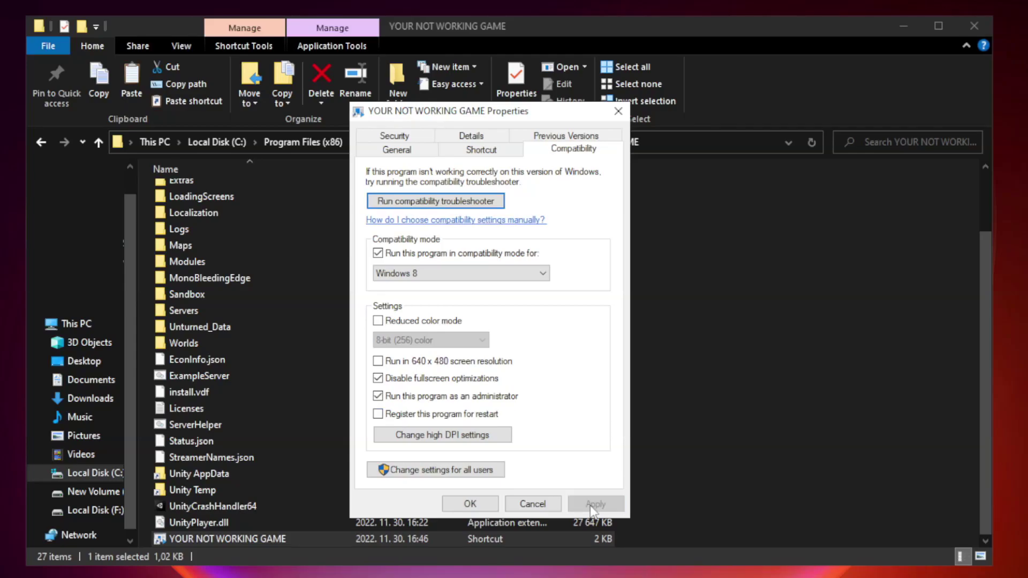
click(470, 504)
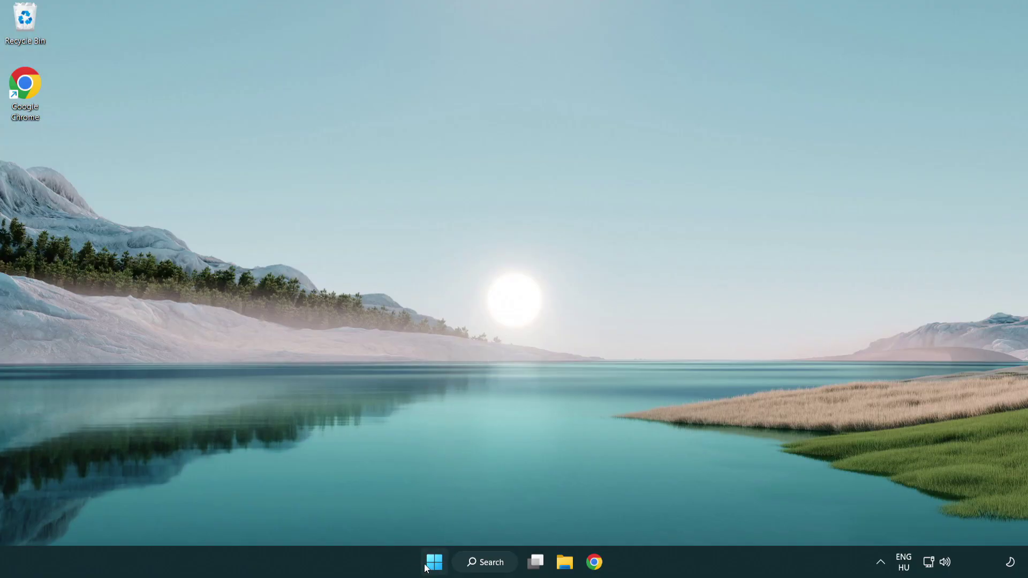
Launch Task Manager from the taskbar menu and show the Startup apps list.
right_click(434, 562)
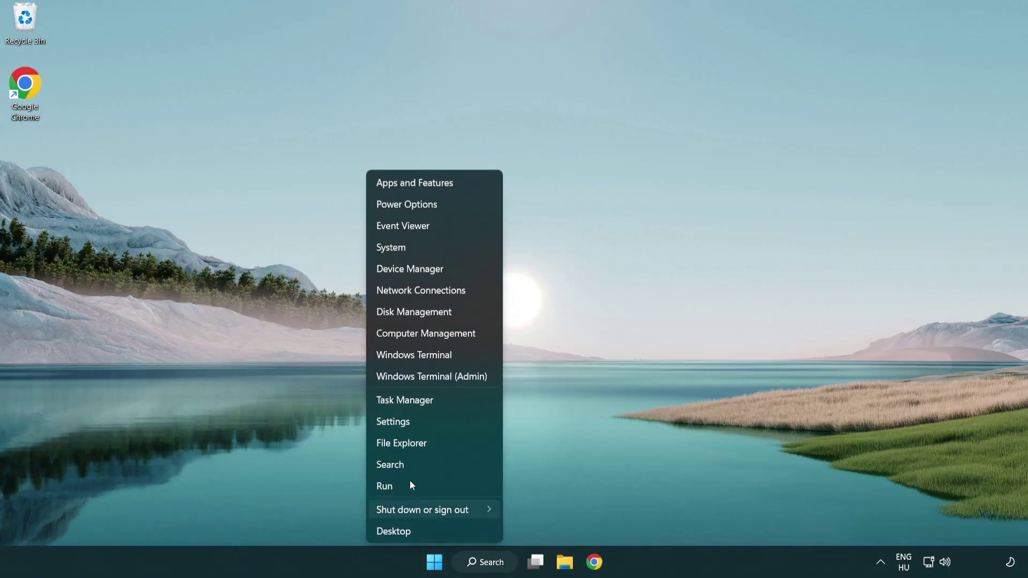
click(454, 401)
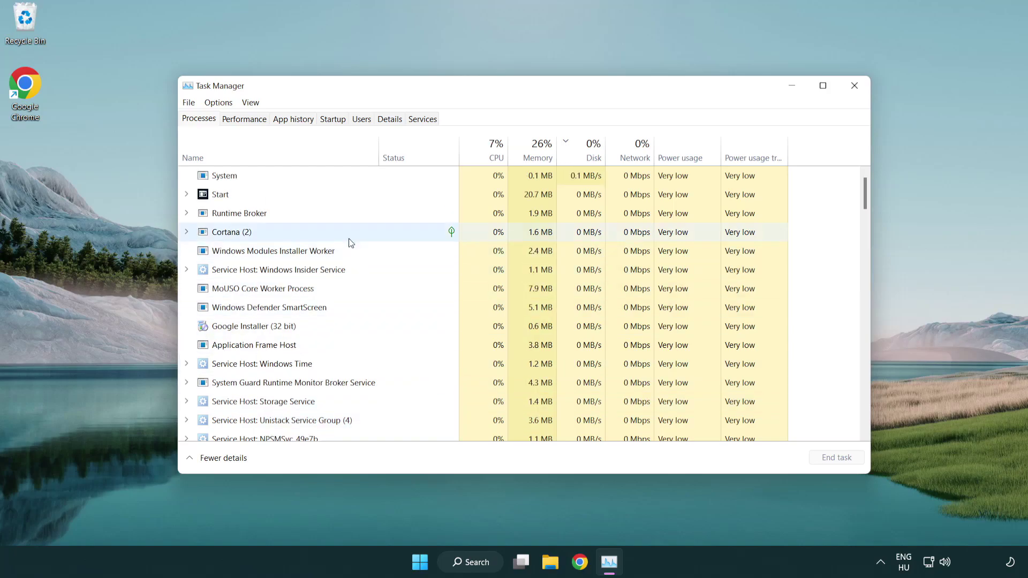
click(332, 119)
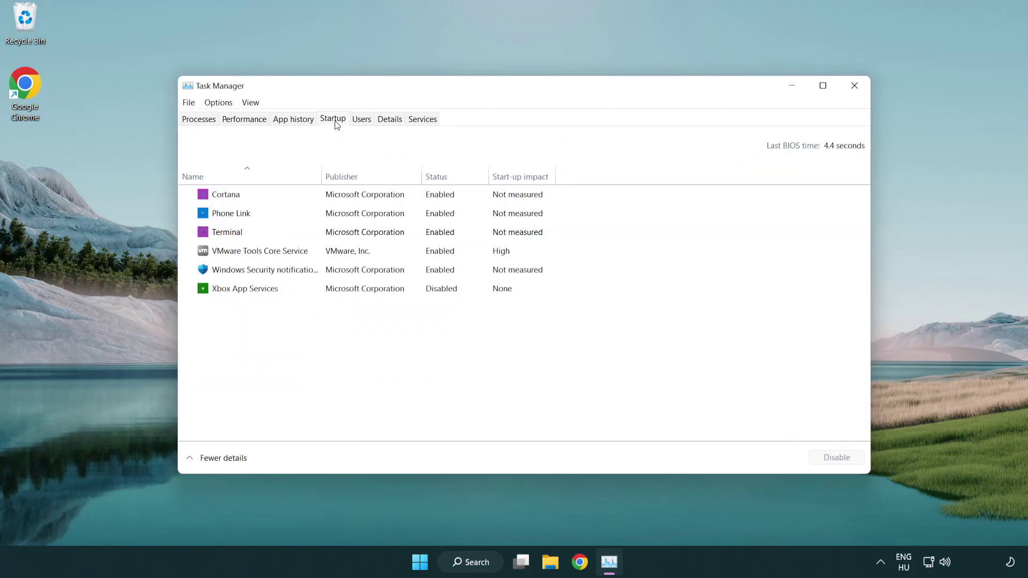
Disable Terminal, Phone Link, Cortana and Windows Security notification at startup, then close Task Manager.
click(336, 233)
click(836, 457)
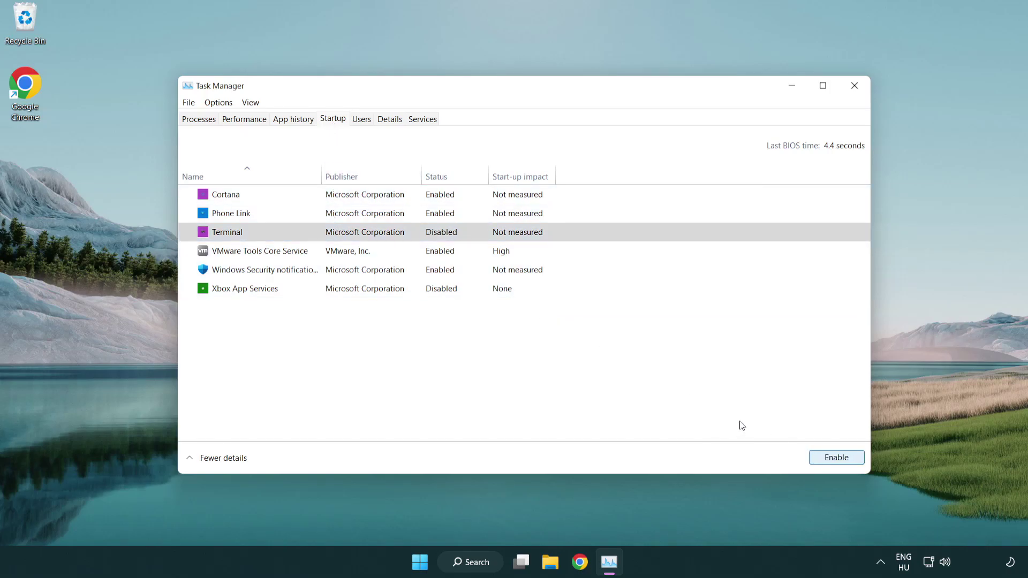
click(431, 214)
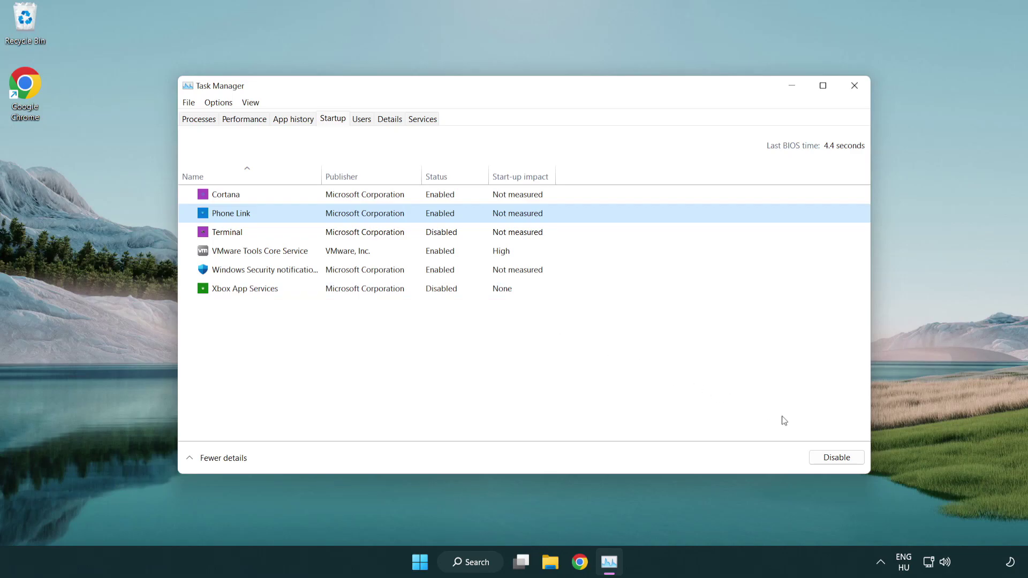
click(836, 457)
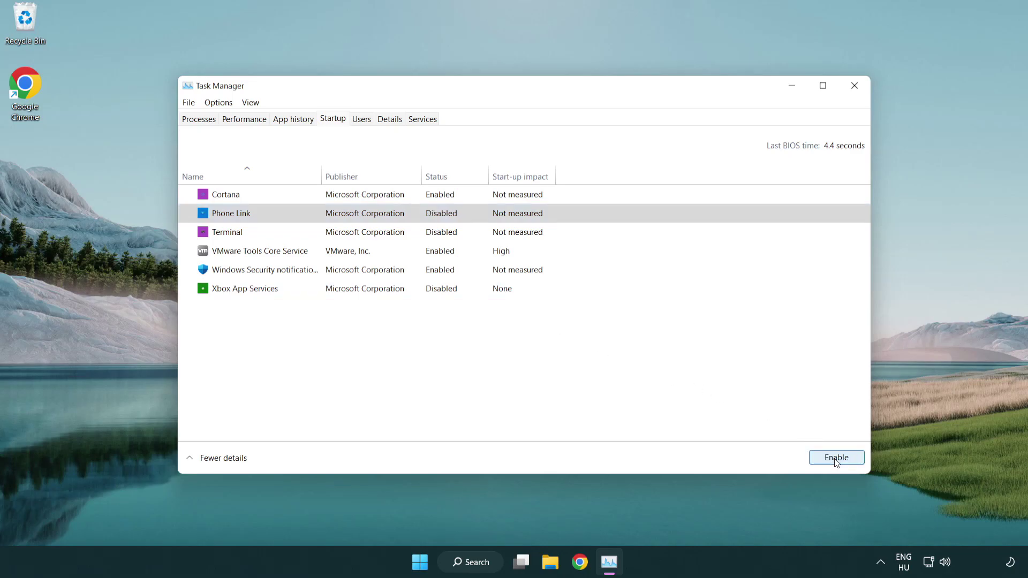
click(368, 200)
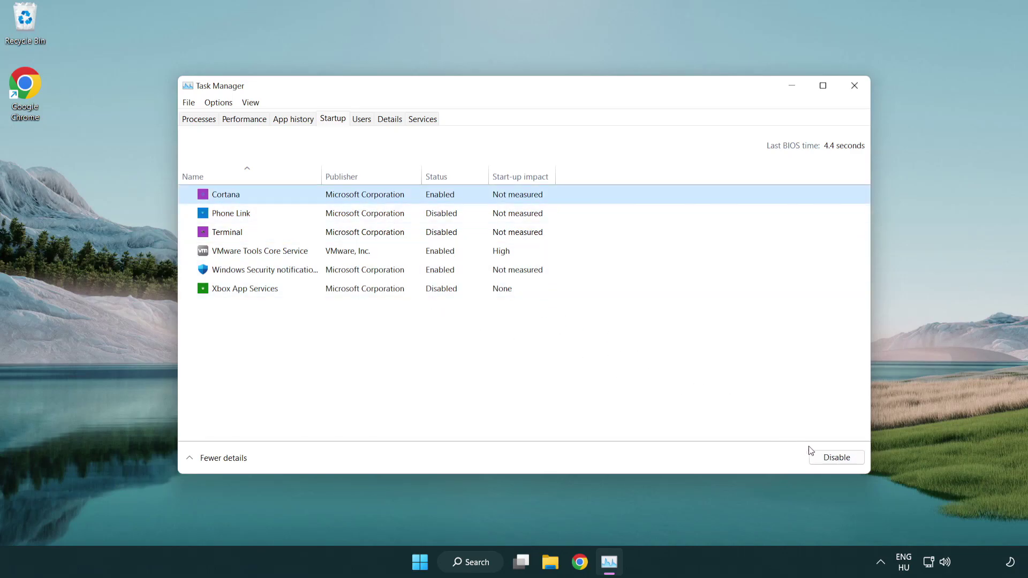
click(836, 457)
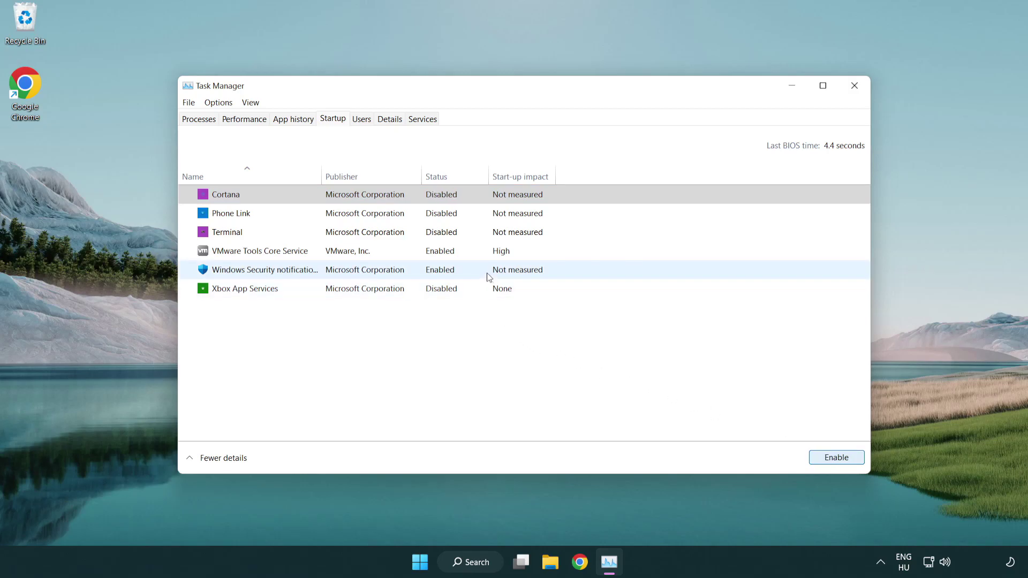
click(488, 275)
click(836, 457)
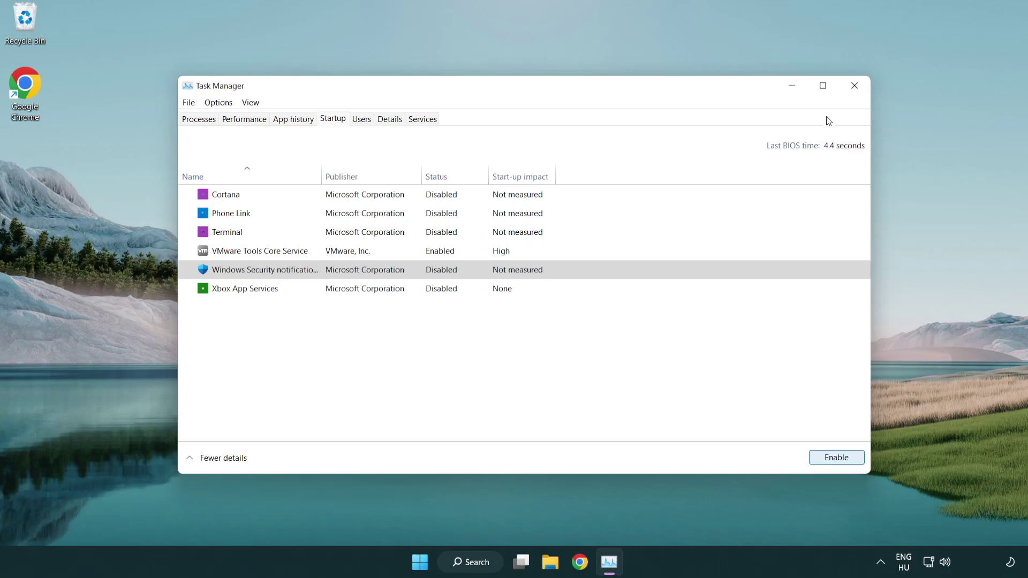
click(854, 86)
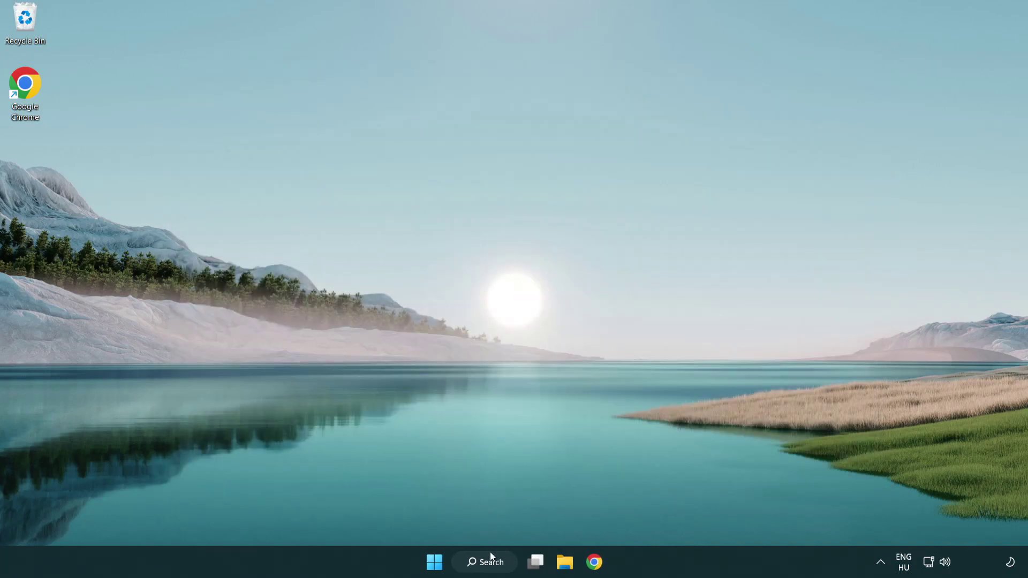
Open the Windows Security app from a Windows Search for "security".
click(491, 562)
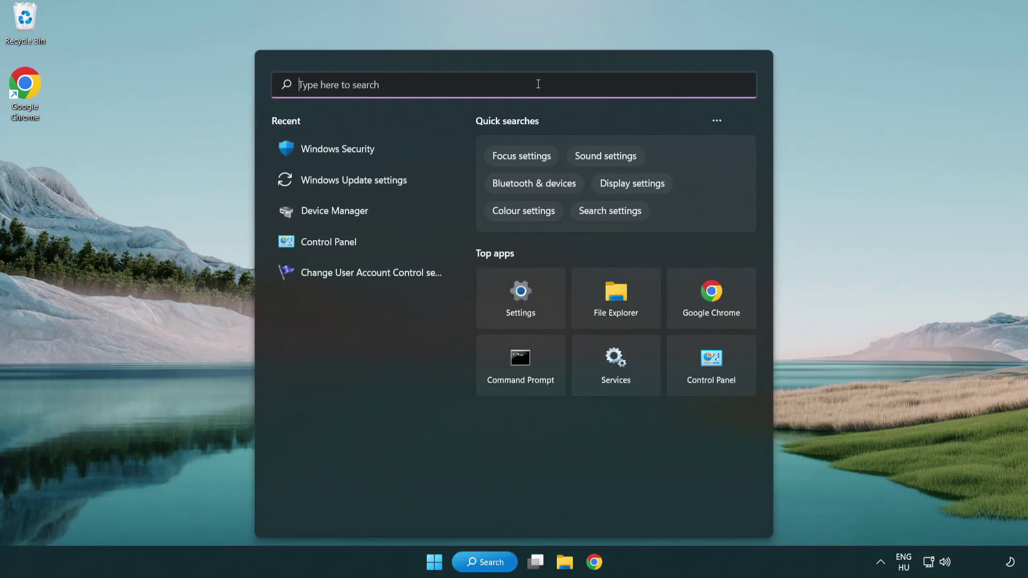
text(security)
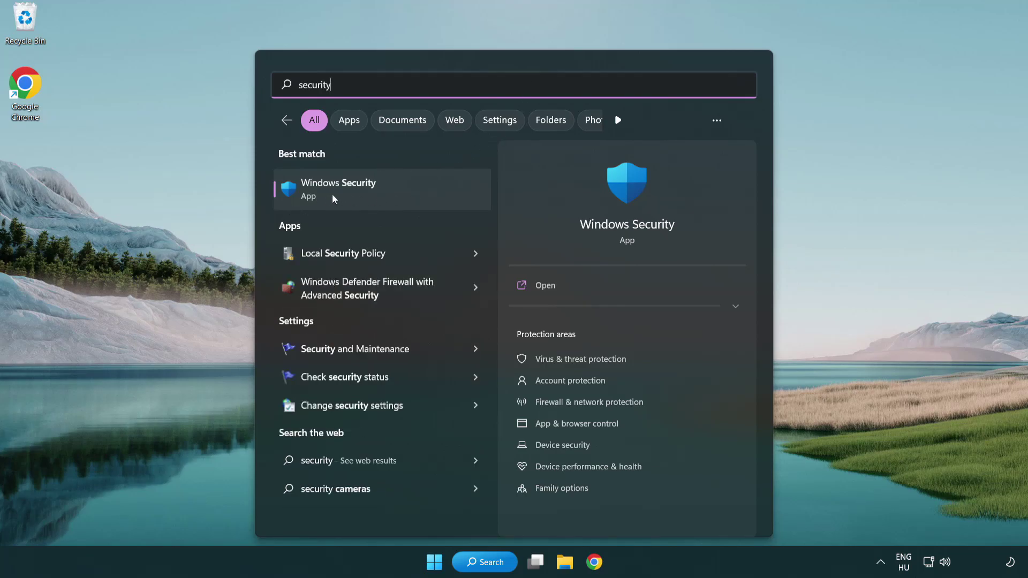
click(419, 194)
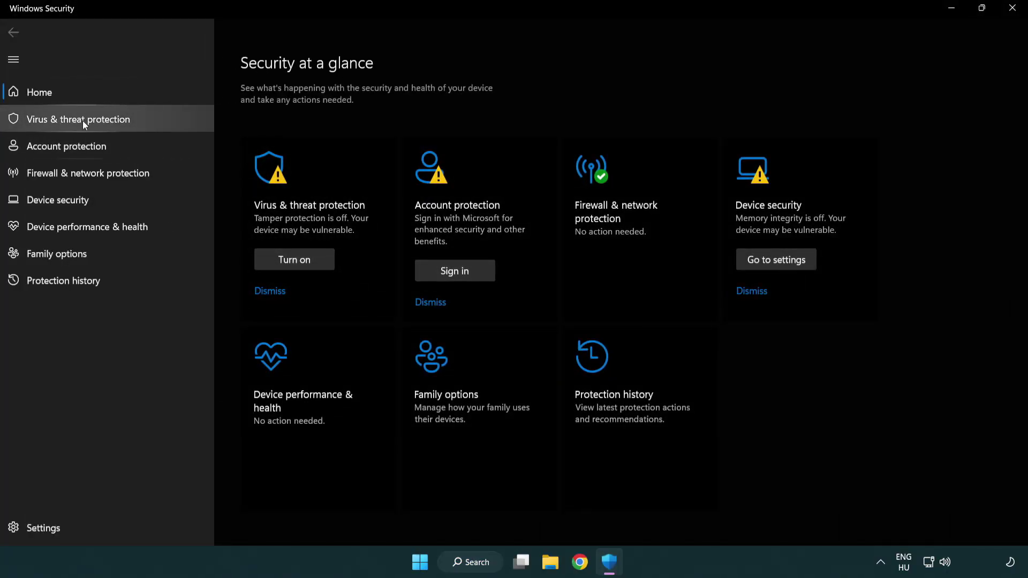
Reach the Defender exclusions list via Virus & threat protection's Manage settings.
click(156, 118)
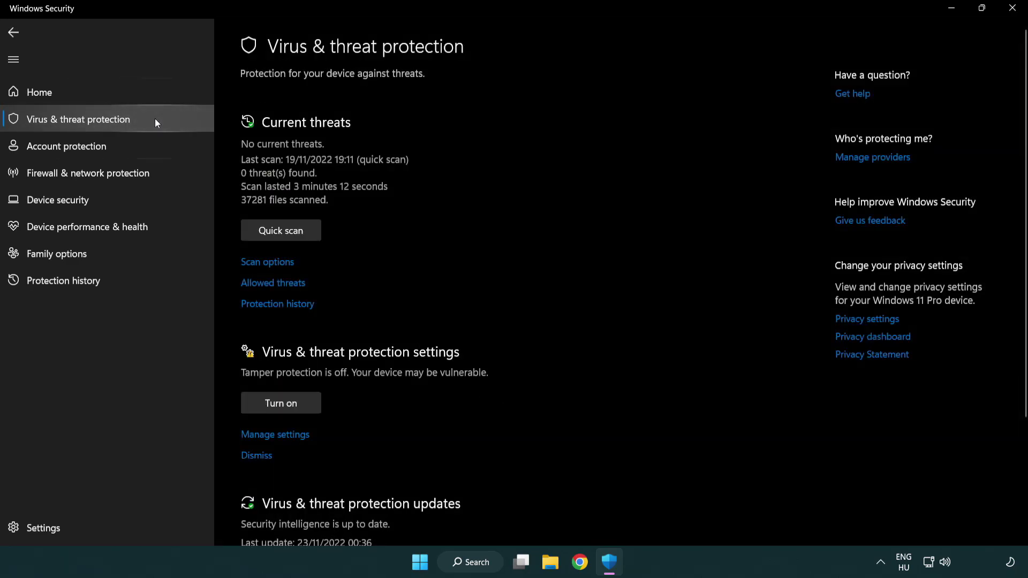
scroll(296, 218, down, 1)
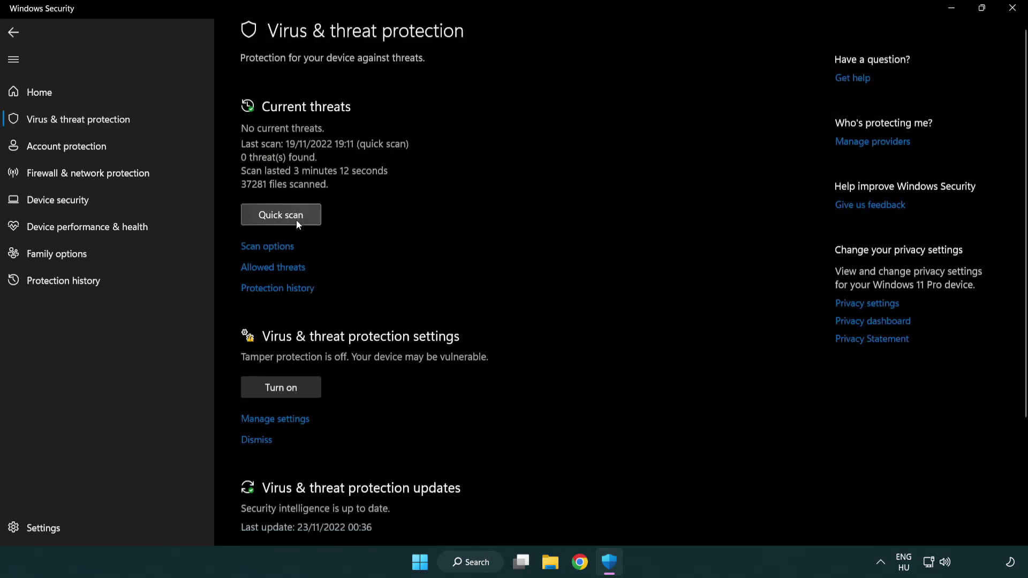
scroll(302, 326, down, 2)
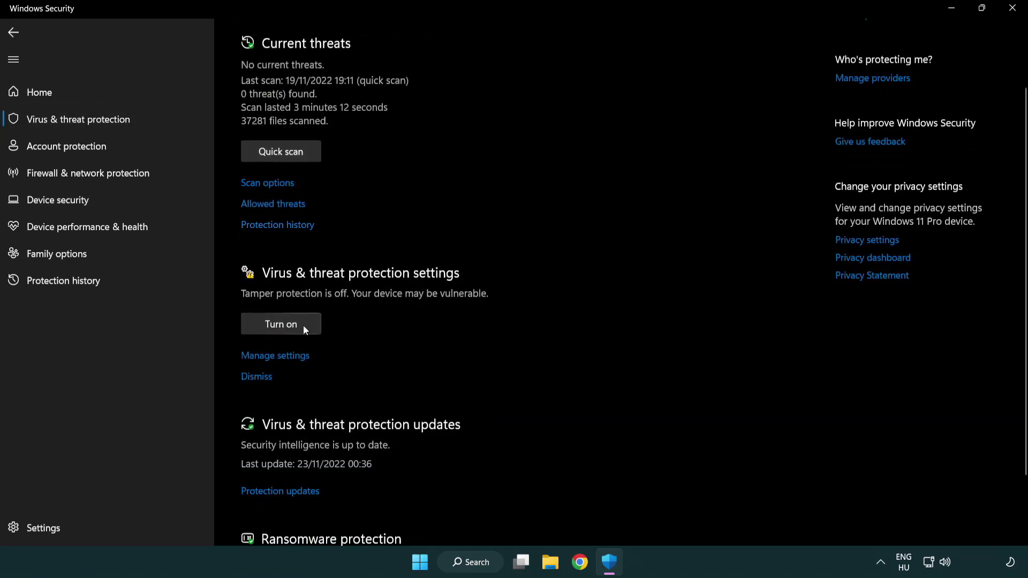
click(272, 357)
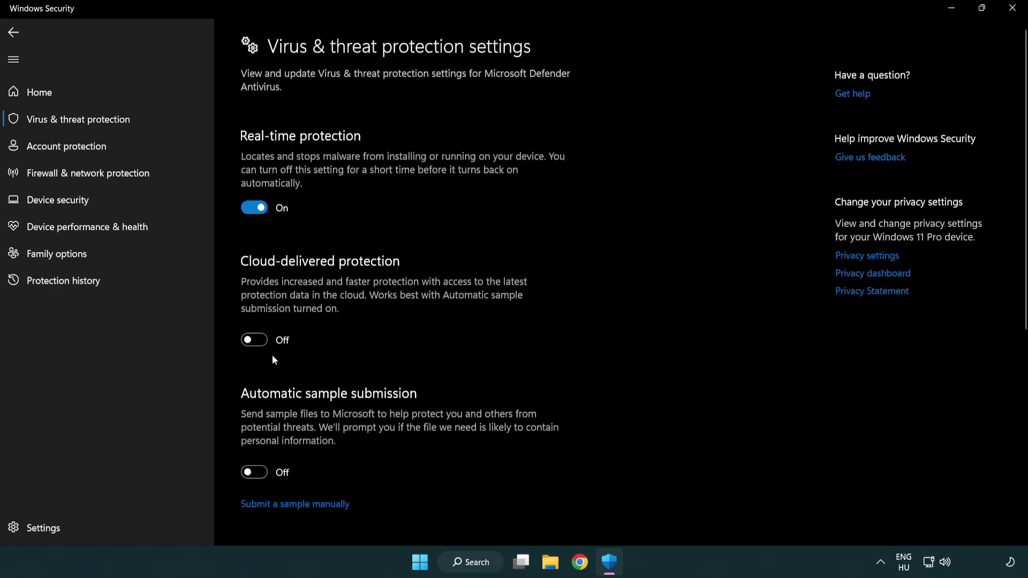
scroll(272, 355, down, 2)
scroll(273, 355, down, 1)
scroll(273, 355, down, 2)
scroll(274, 355, down, 1)
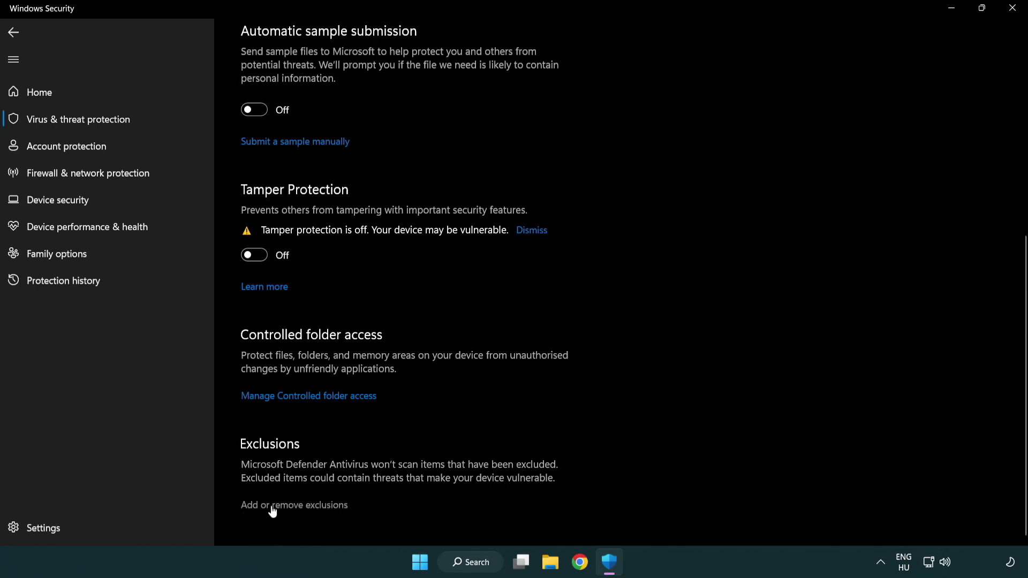
click(298, 507)
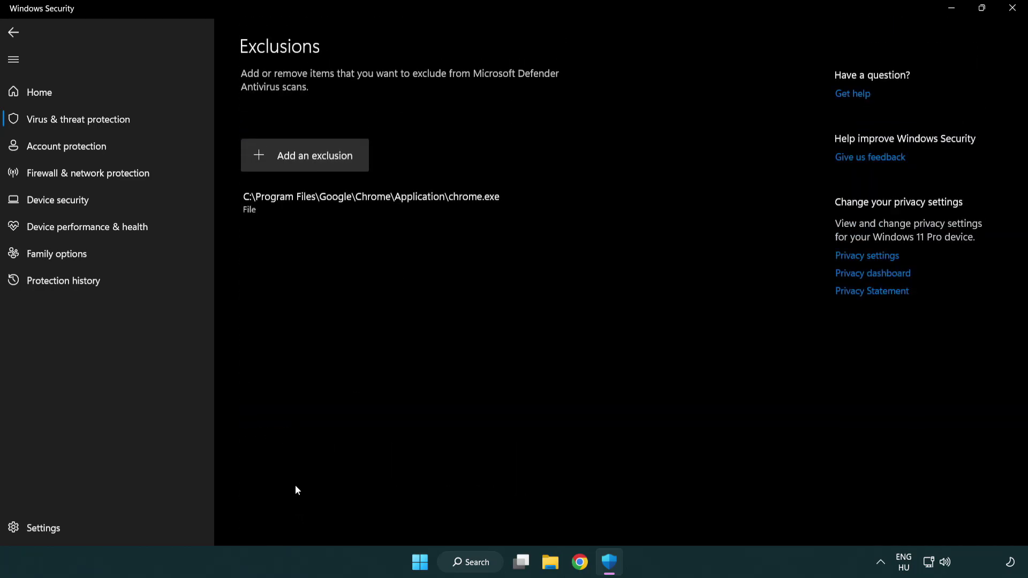
Start a File exclusion and browse into C:\Program Files (x86).
click(308, 157)
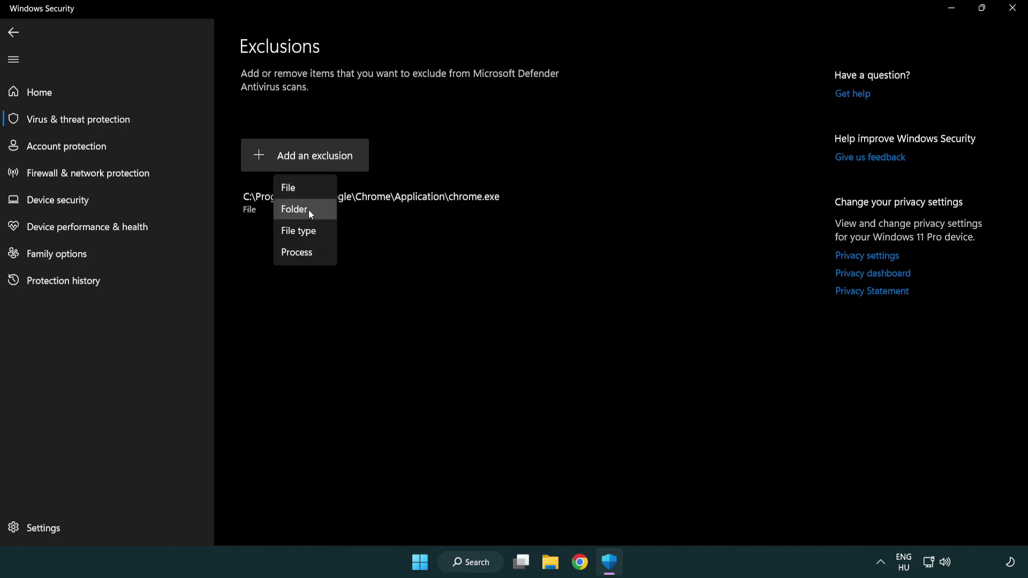
click(309, 189)
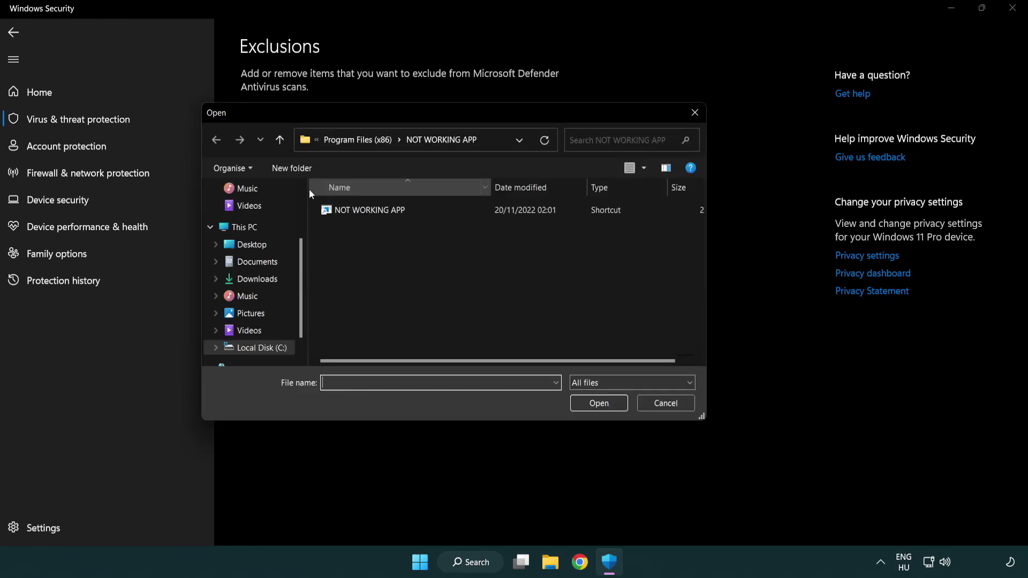
click(348, 143)
click(354, 141)
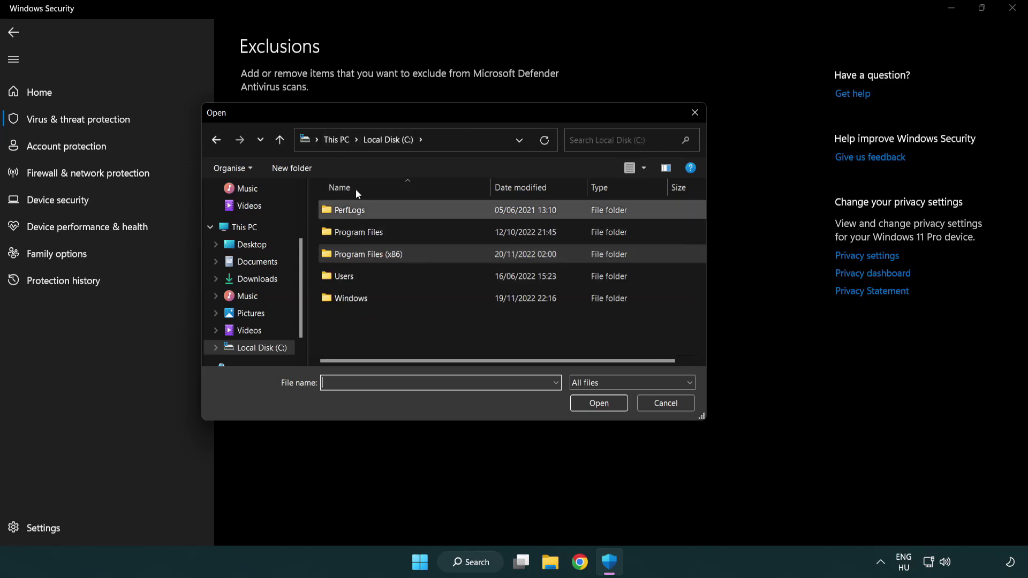
click(341, 141)
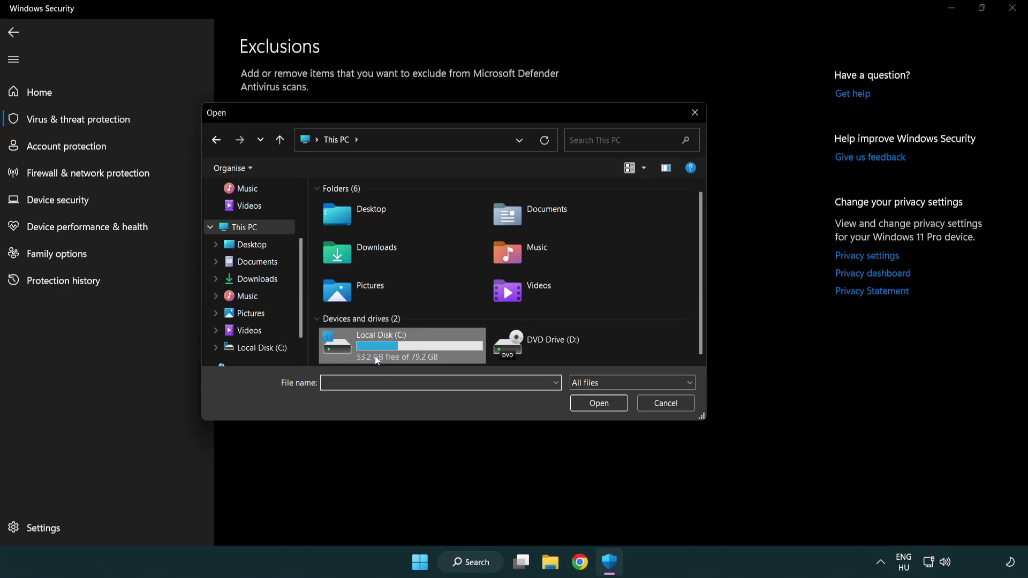
double_click(375, 345)
double_click(376, 252)
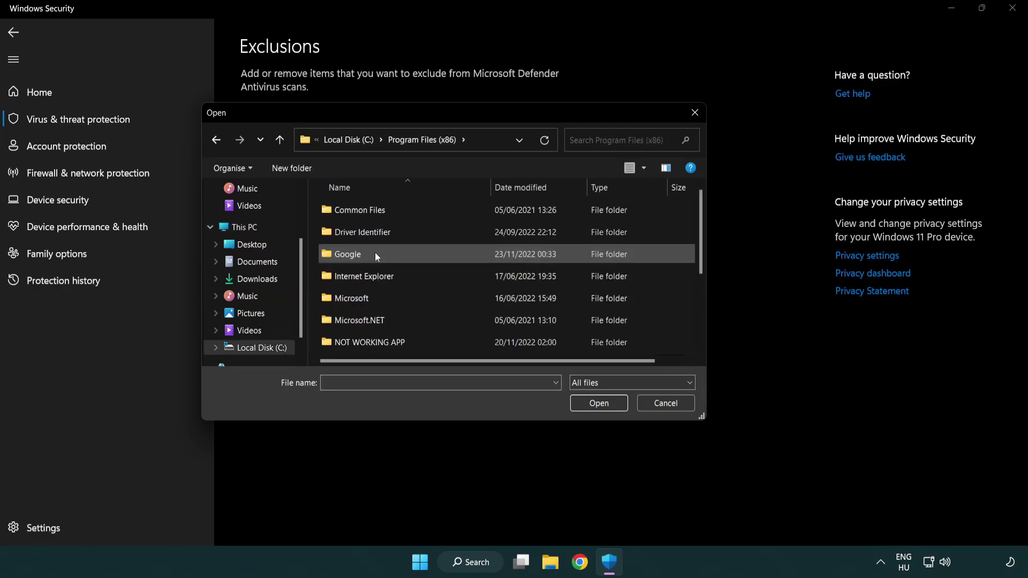
Exclude the NOT WORKING APP shortcut from Defender scans and close Windows Security.
click(380, 344)
double_click(383, 344)
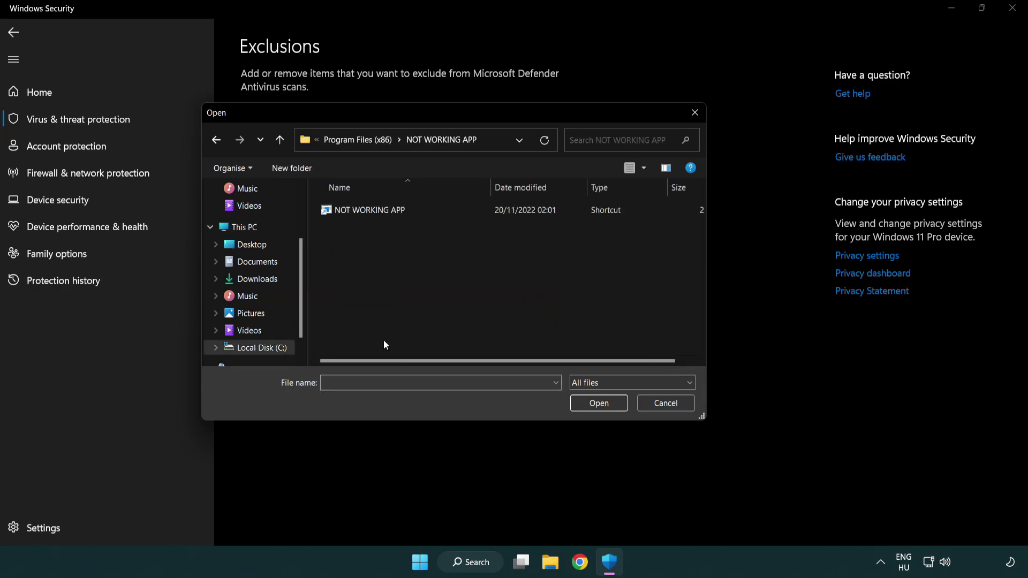
click(361, 210)
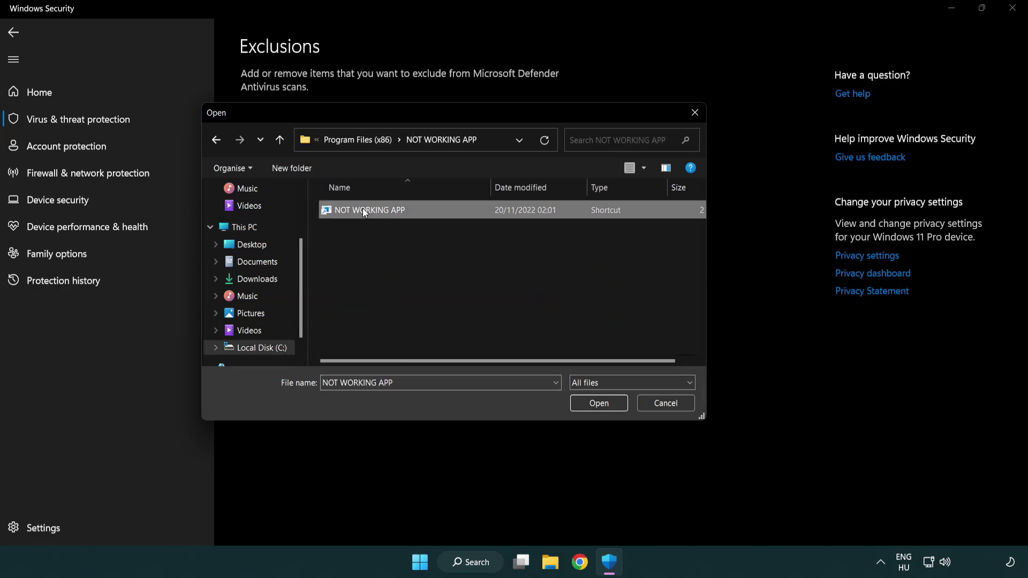
click(598, 403)
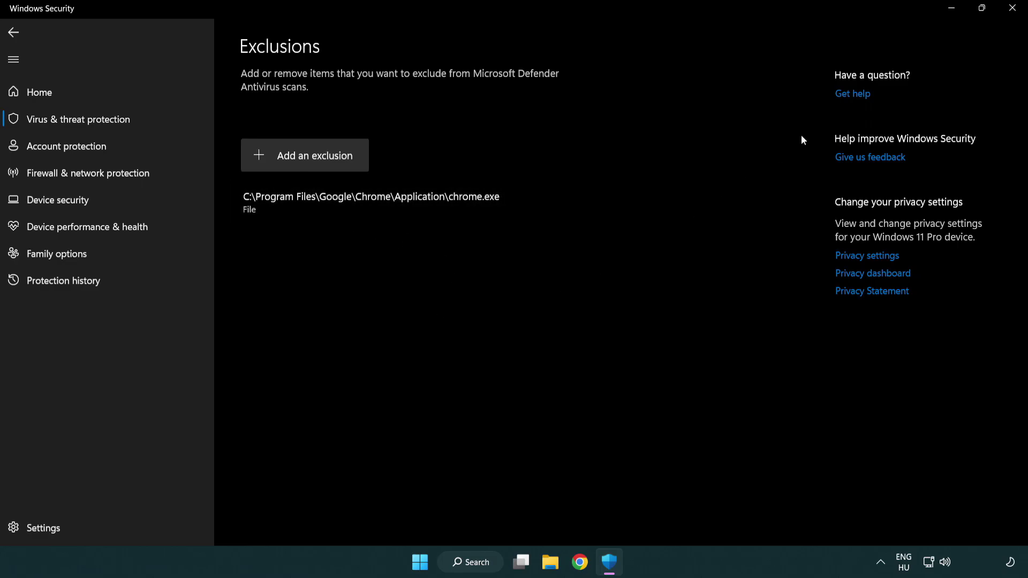
click(1013, 11)
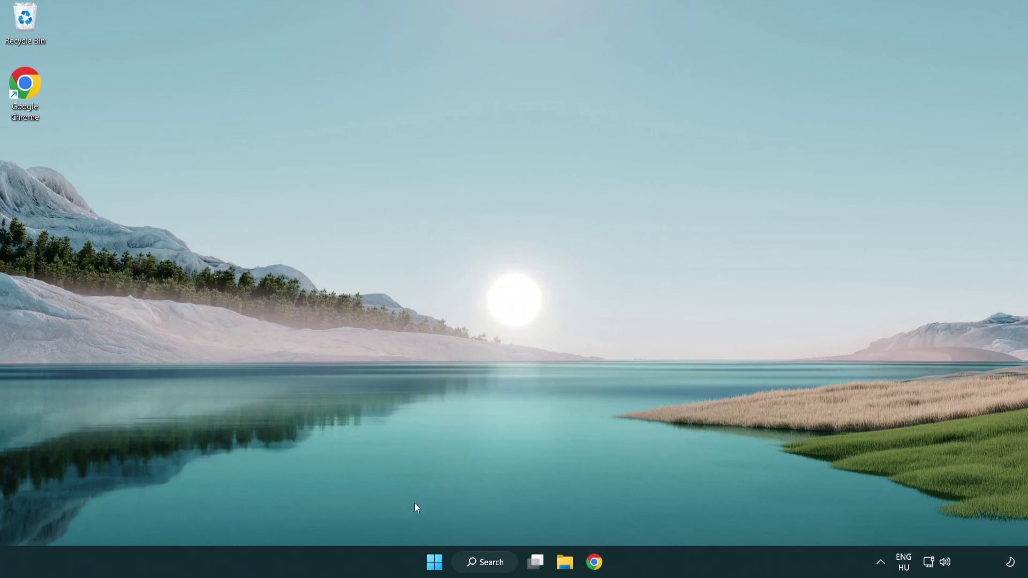
Show the Start menu's power options with Restart available.
click(434, 561)
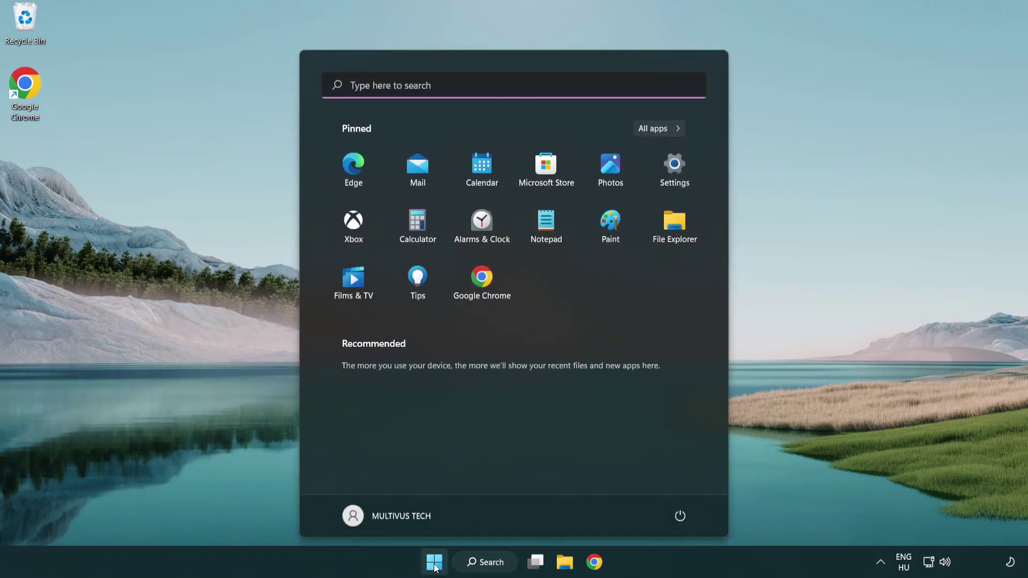
click(685, 513)
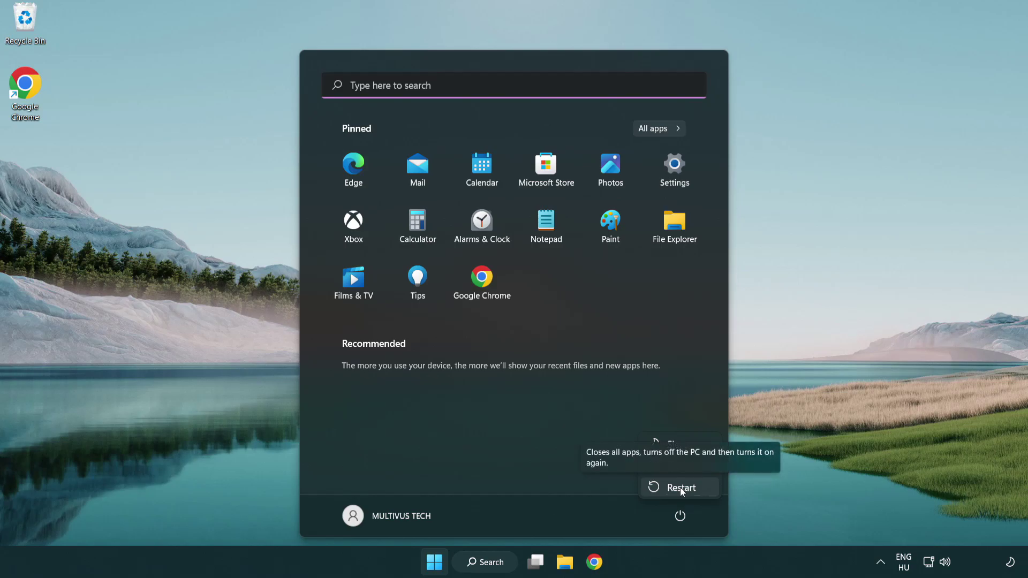